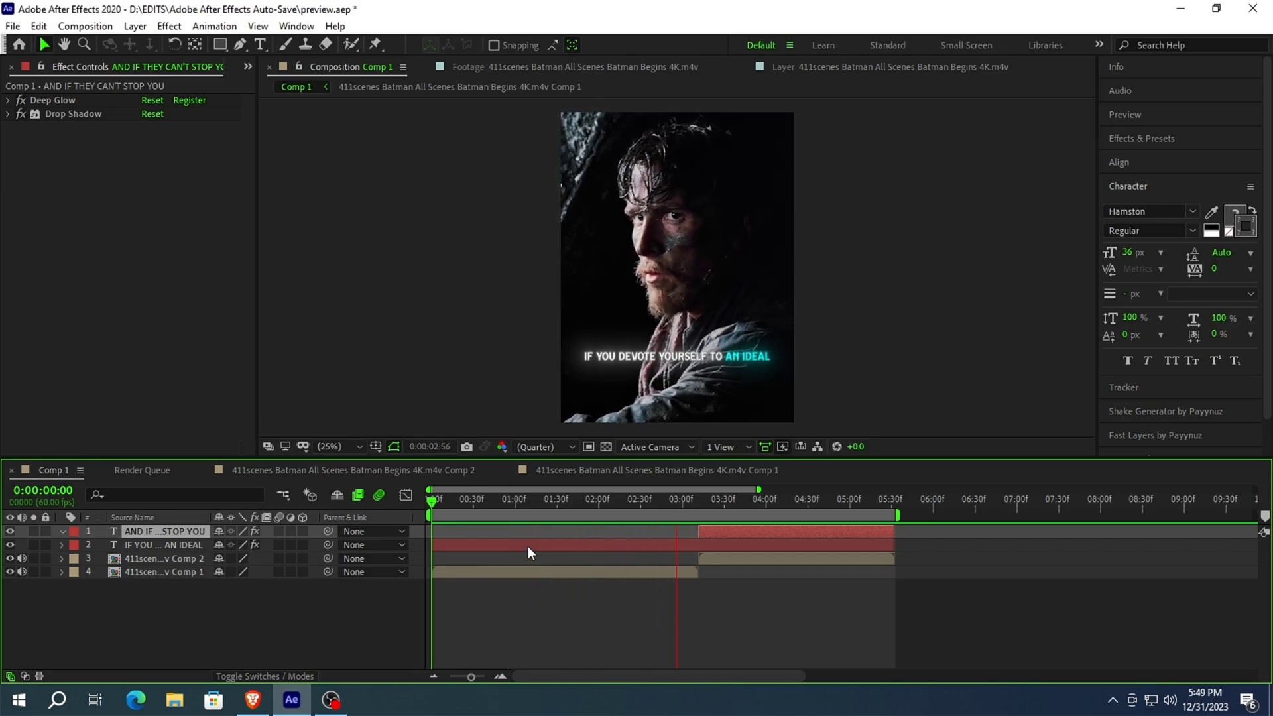
- Stop the preview and add a full-frame 1170×1560 white (FFFFFF) solid, White Solid 2
key(space)
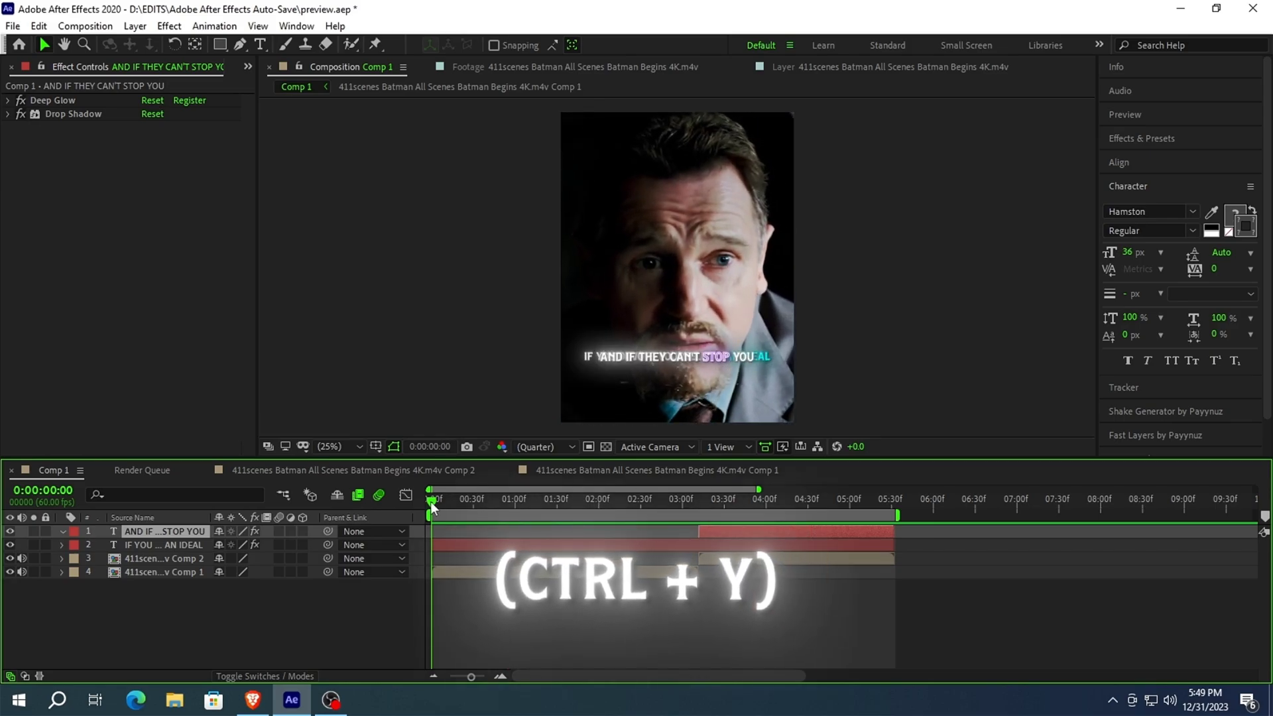
right_click(349, 249)
mouse_move(482, 257)
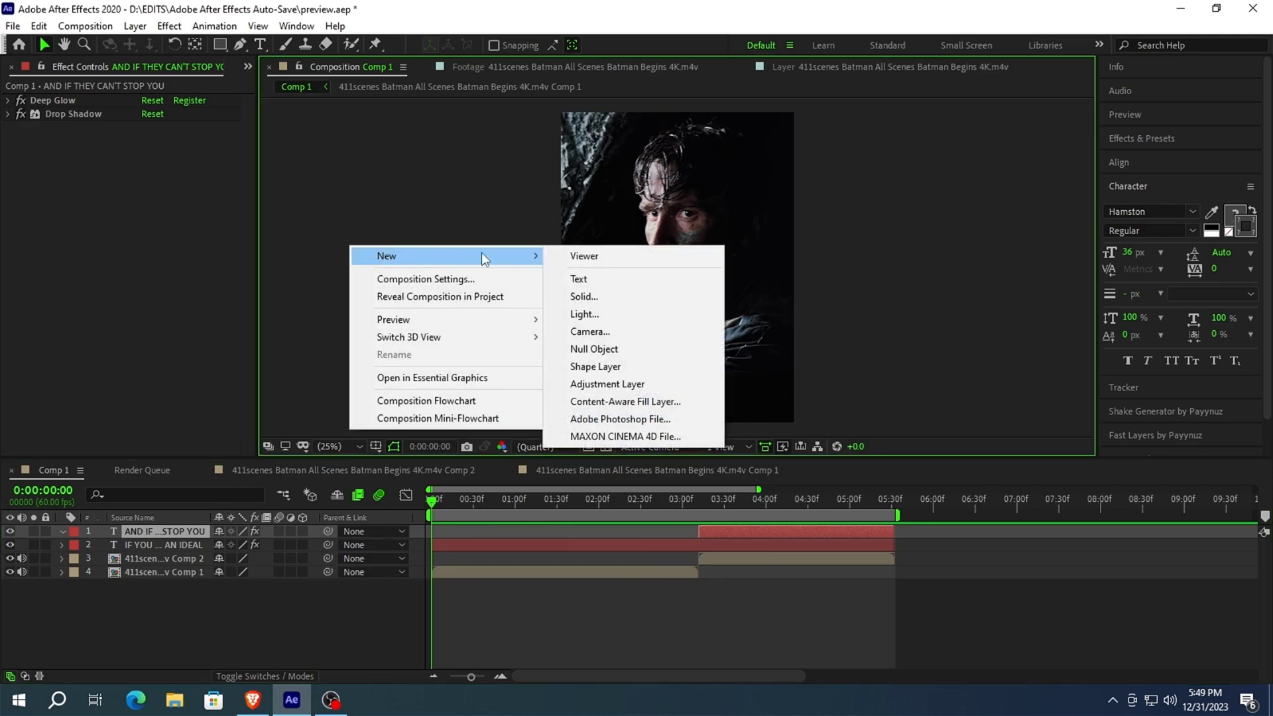
click(579, 297)
click(633, 449)
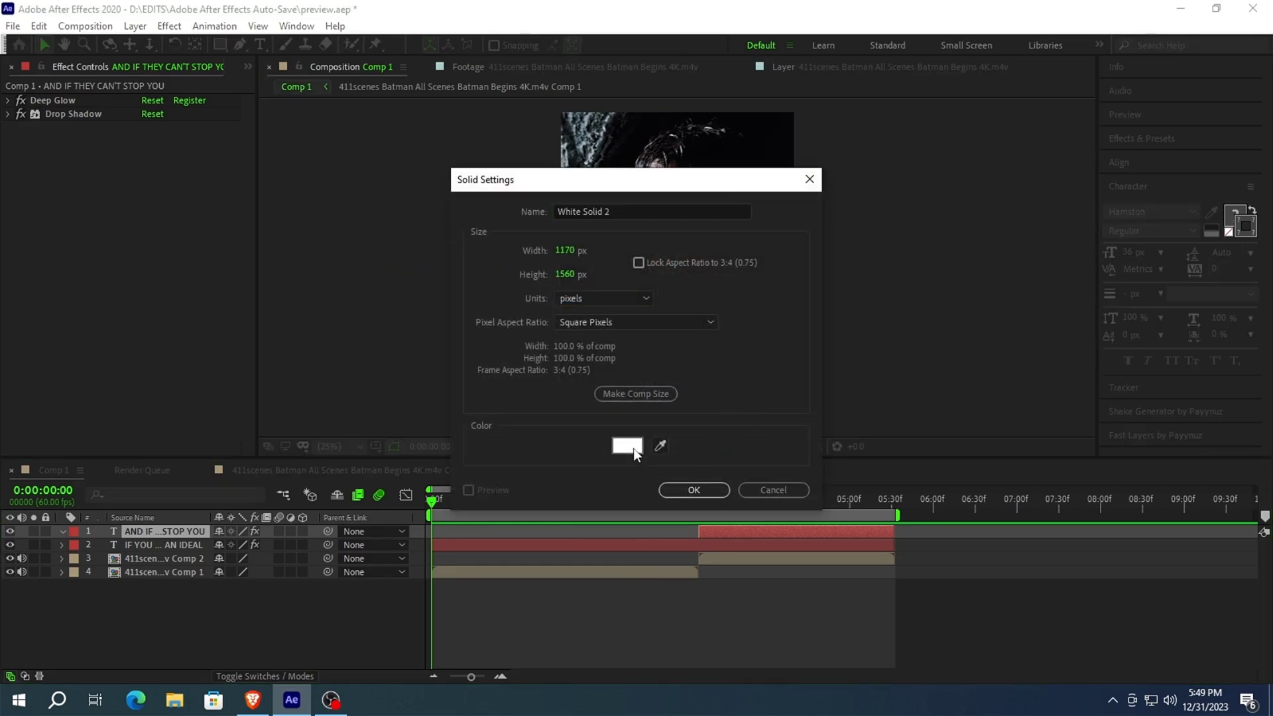
click(619, 320)
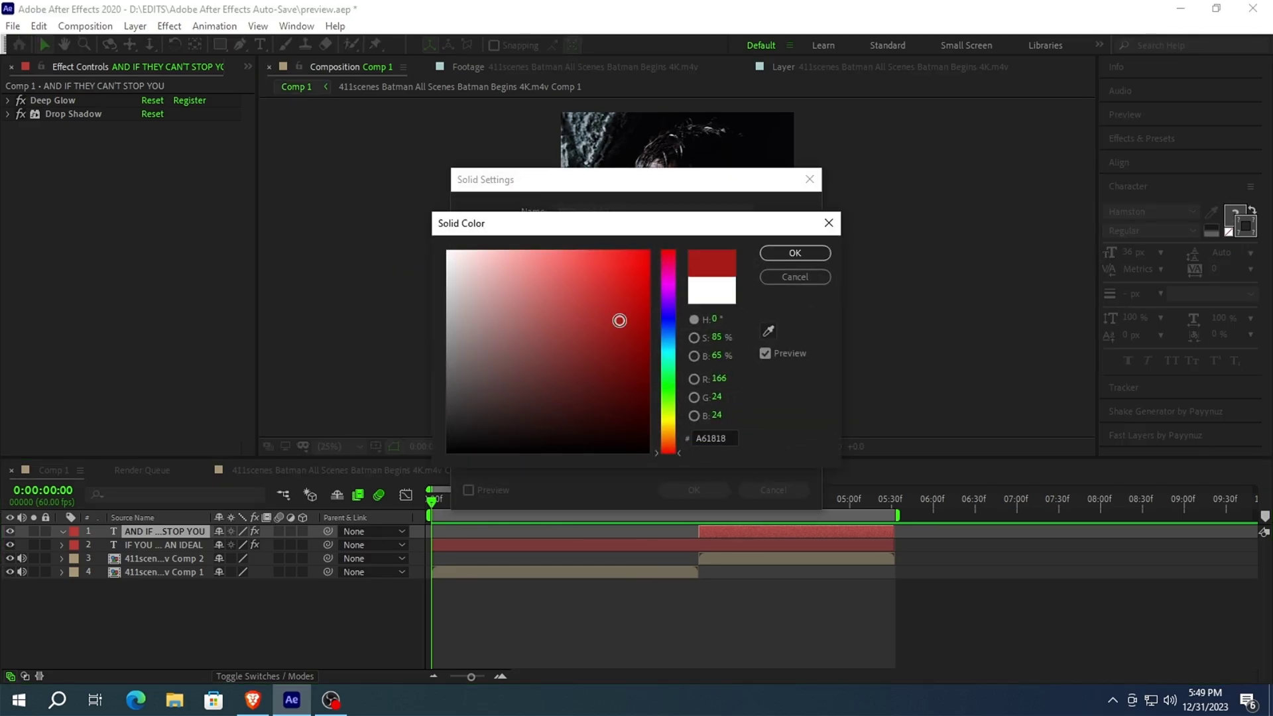
click(799, 251)
click(693, 491)
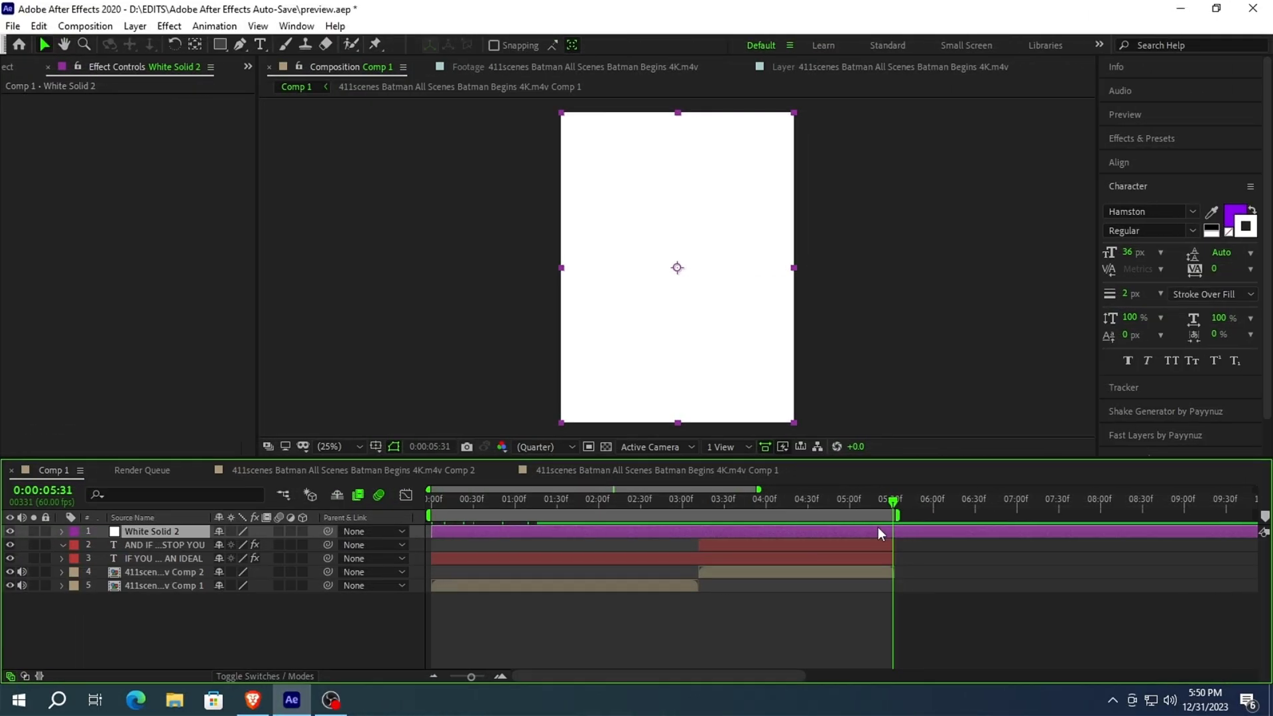
- Scale the white solid to 89.0, 0.6% and lower it to 585, 1269 under the subtitle
key(ctrl+z)
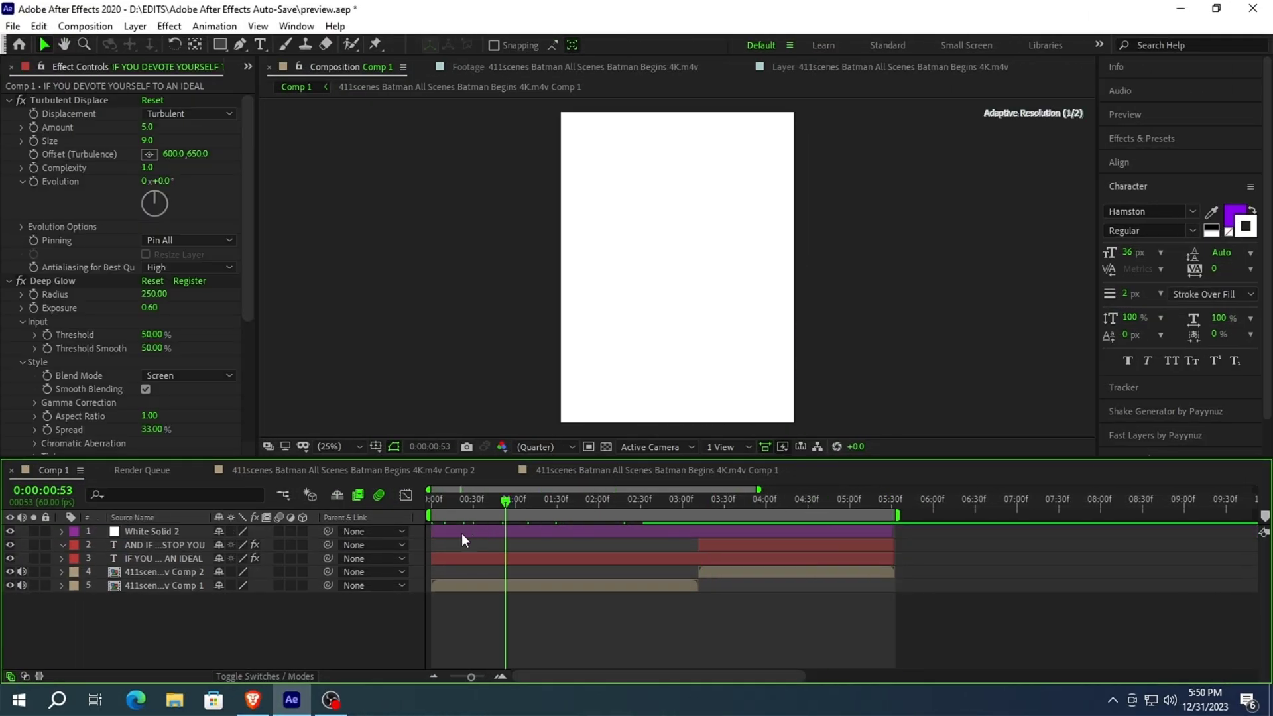
click(475, 528)
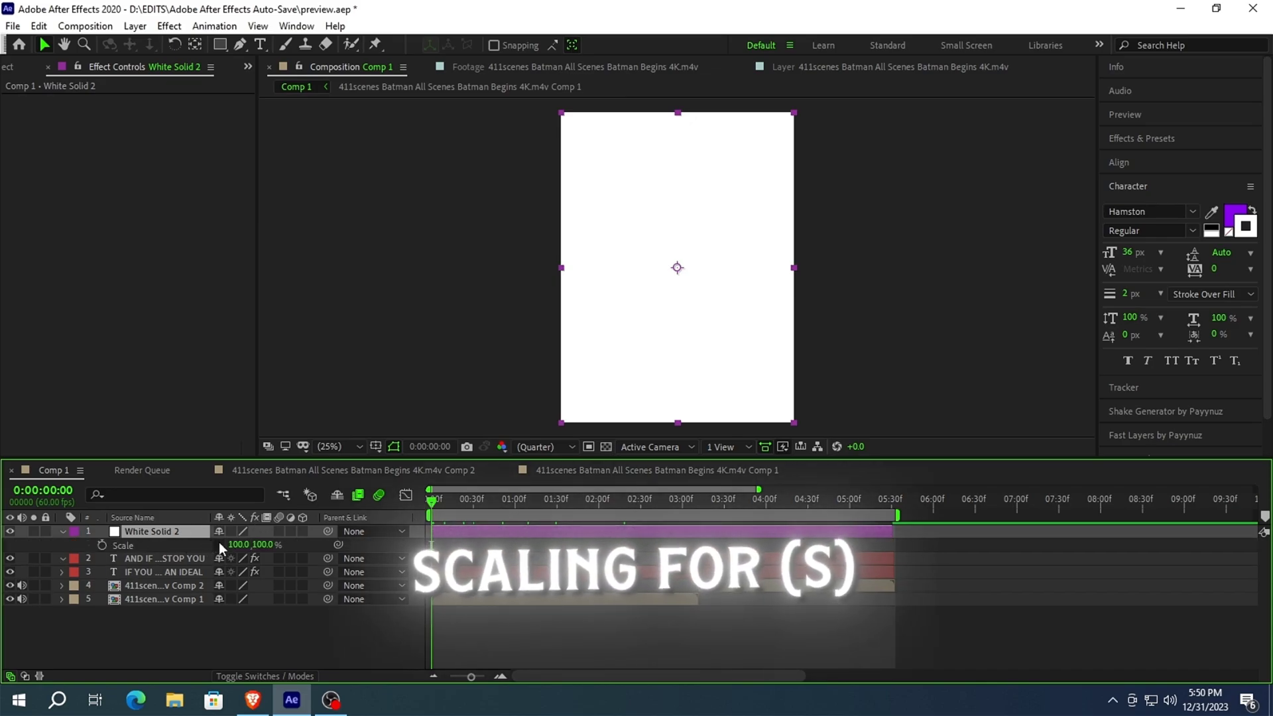
key(s)
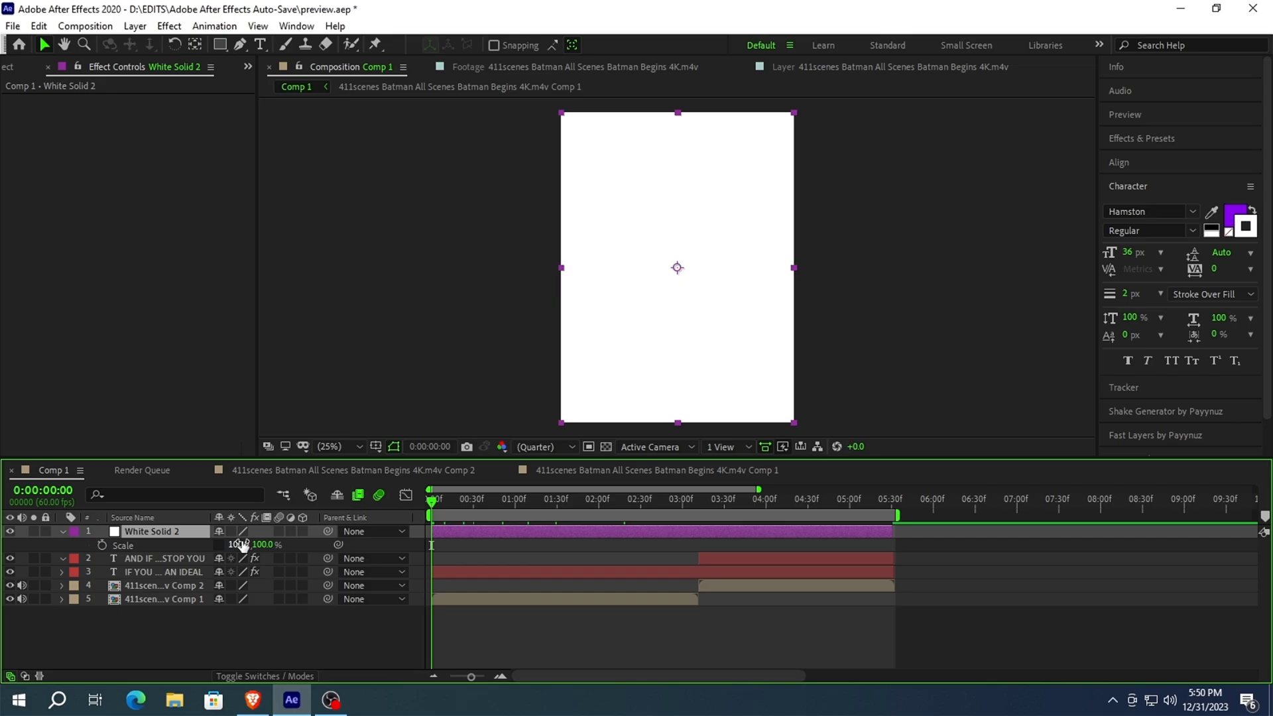
click(242, 544)
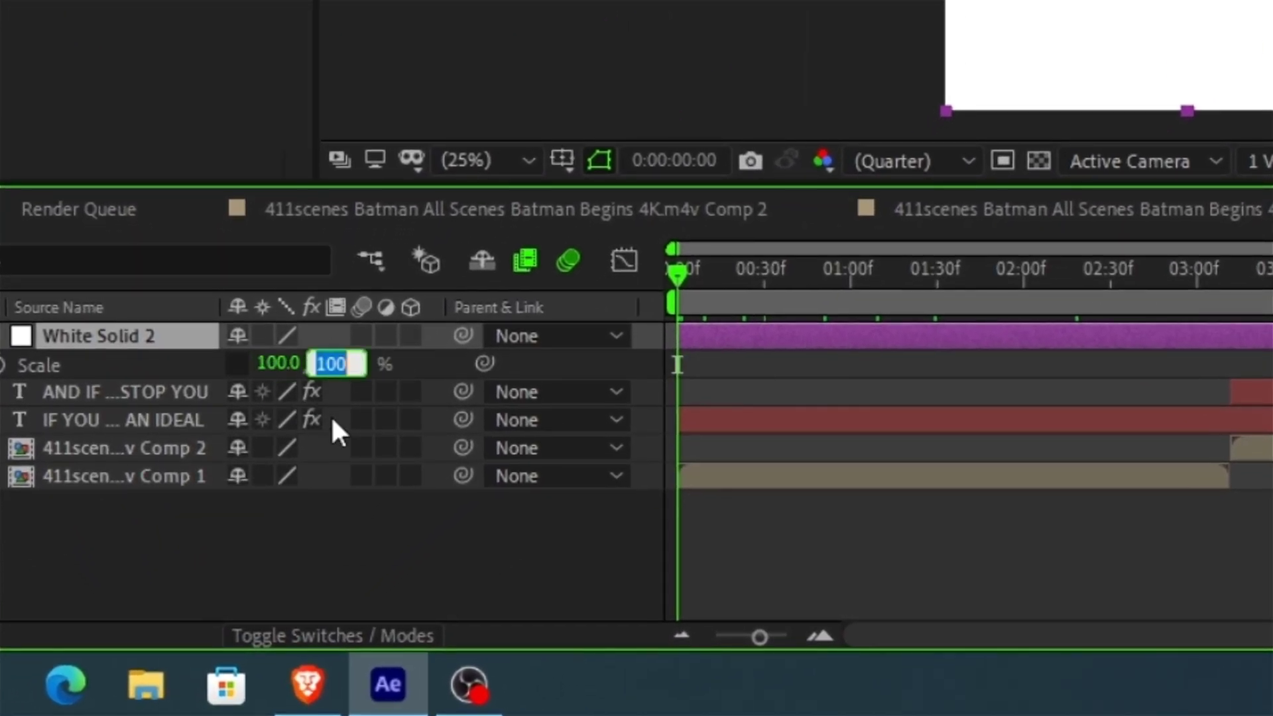
text(0.6)
key(Return)
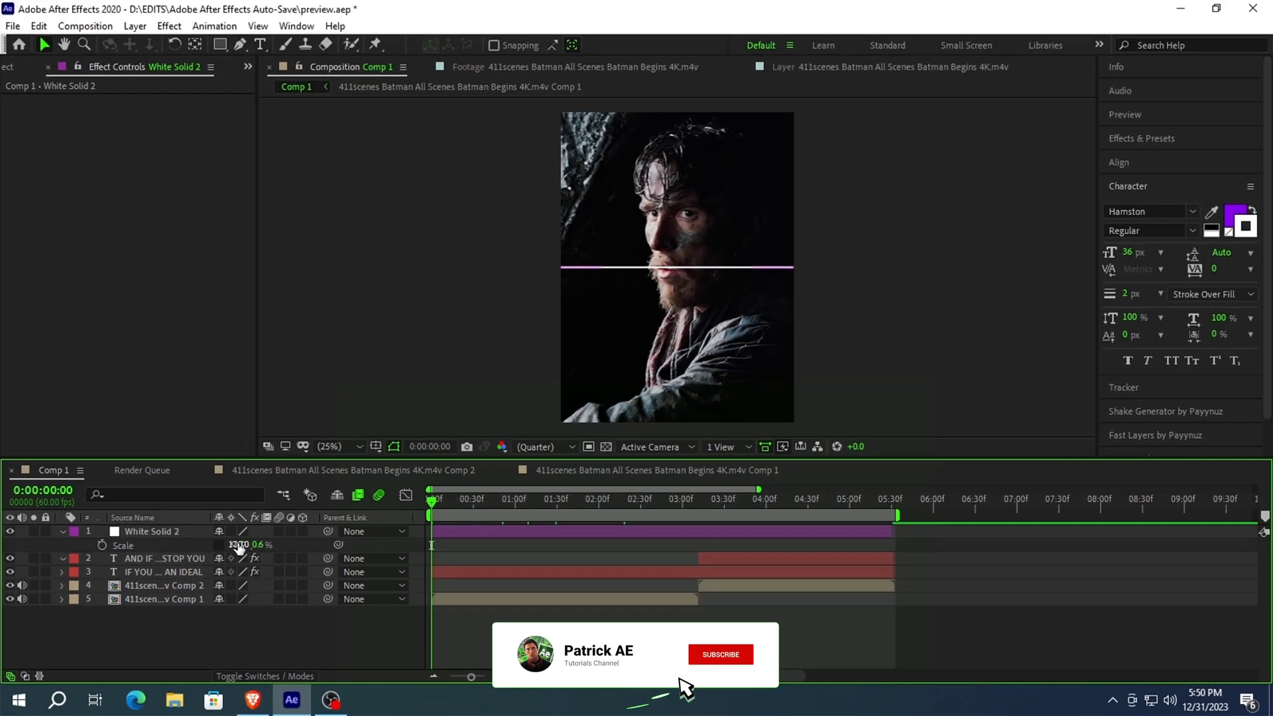
drag(239, 545, 226, 544)
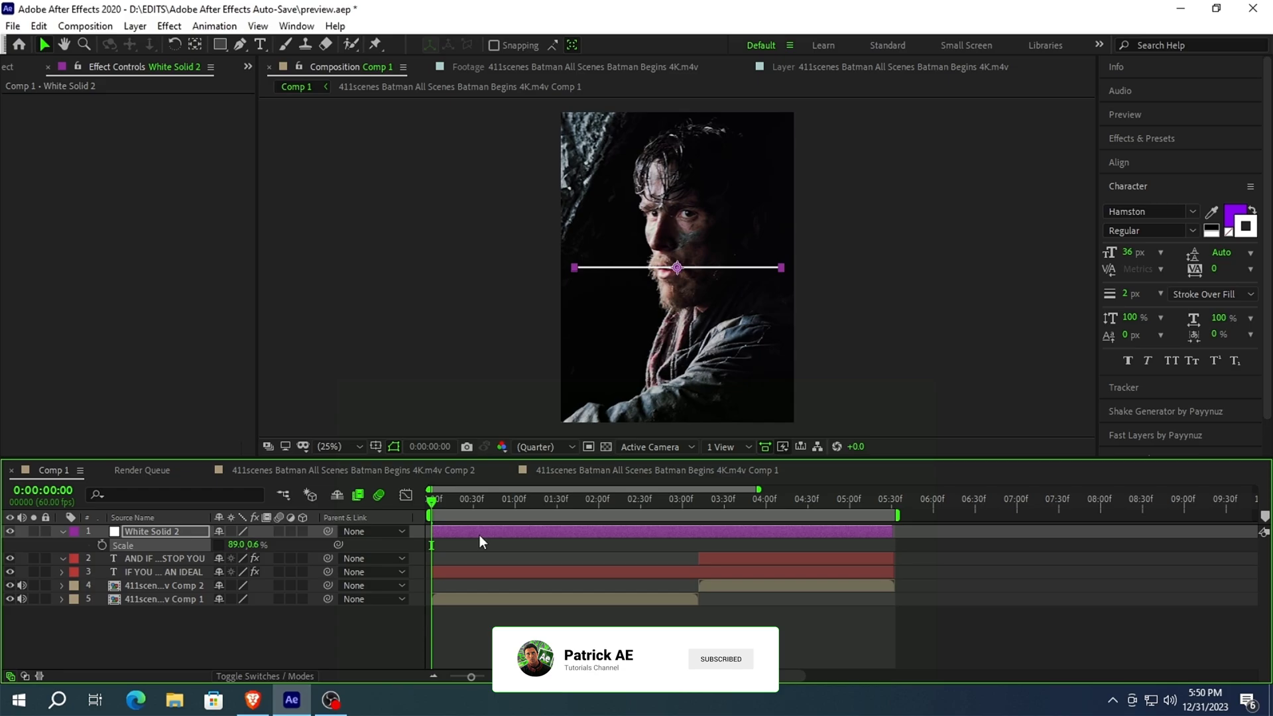
click(635, 498)
drag(251, 545, 330, 545)
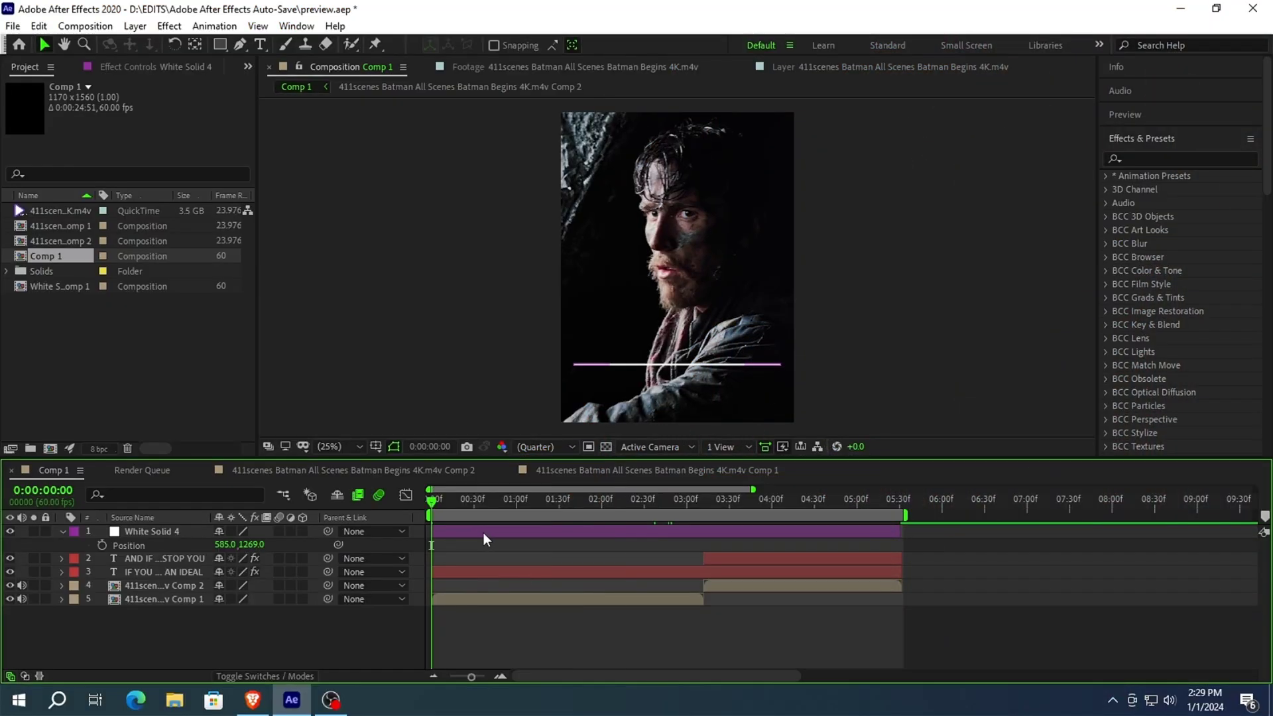
- Keyframe the line's Scale at 3:00 and set its width to 0 at 0:00
click(483, 532)
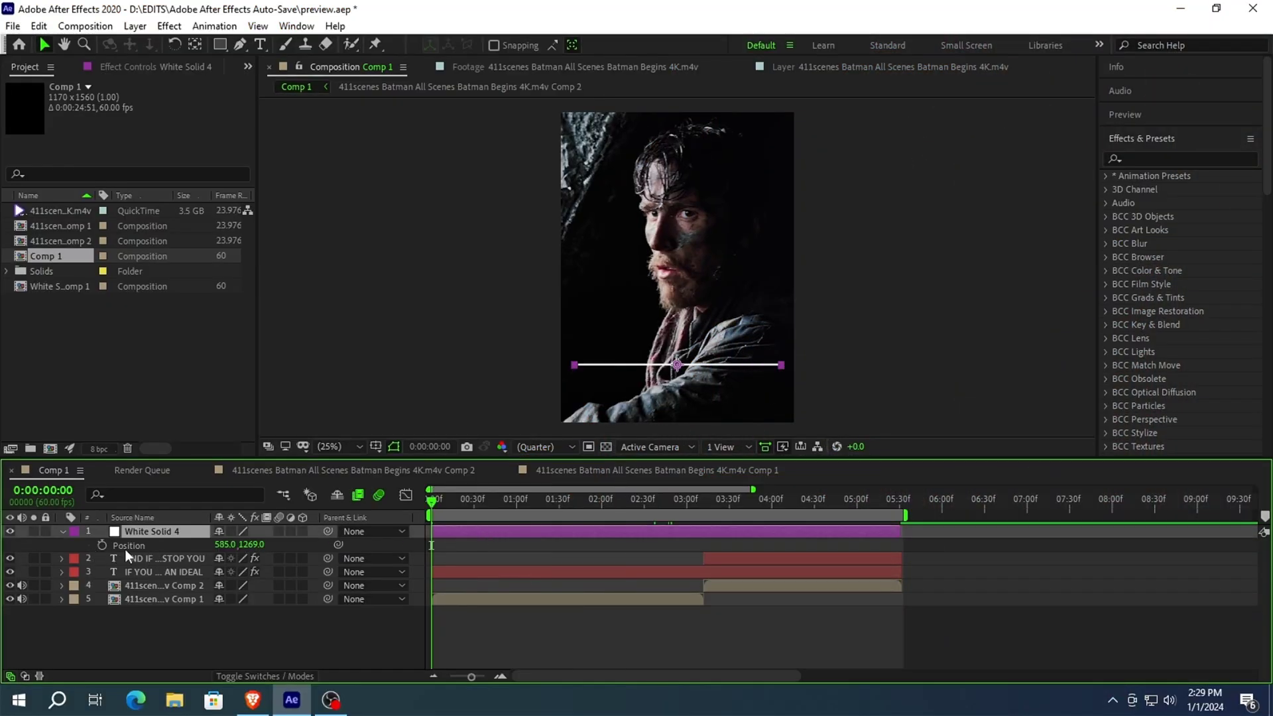
key(s)
drag(432, 507, 686, 511)
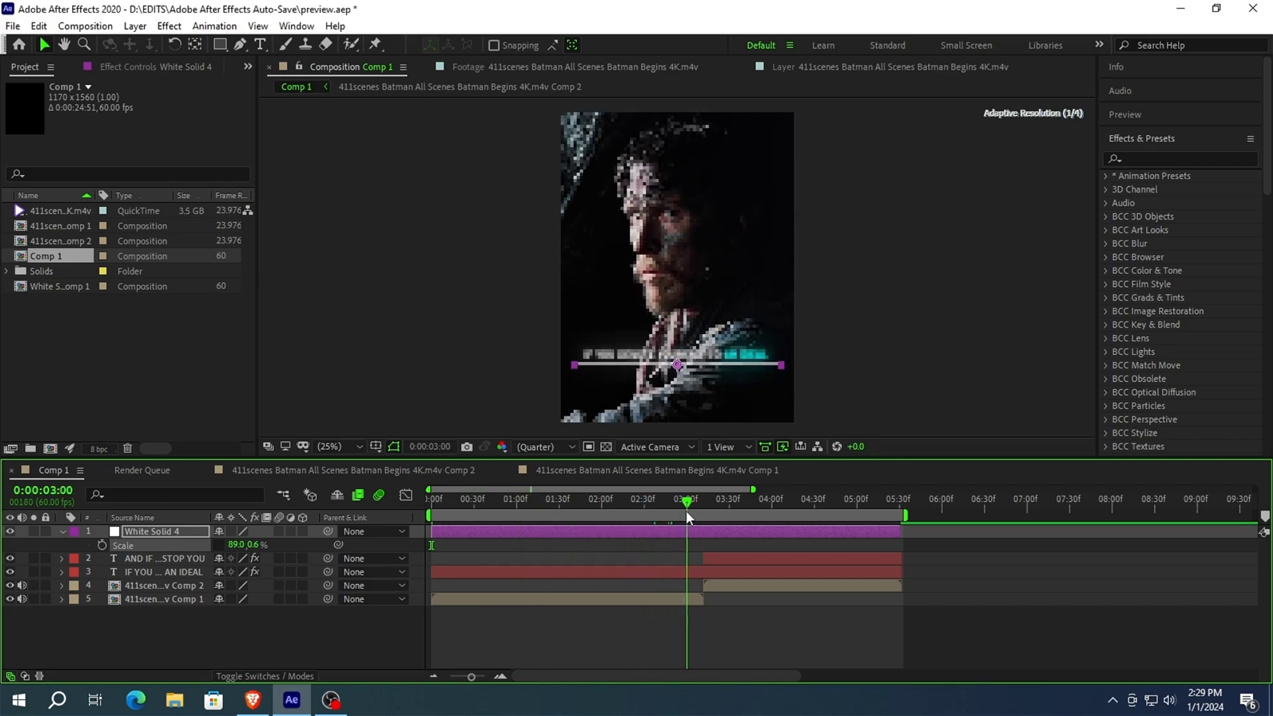
click(102, 544)
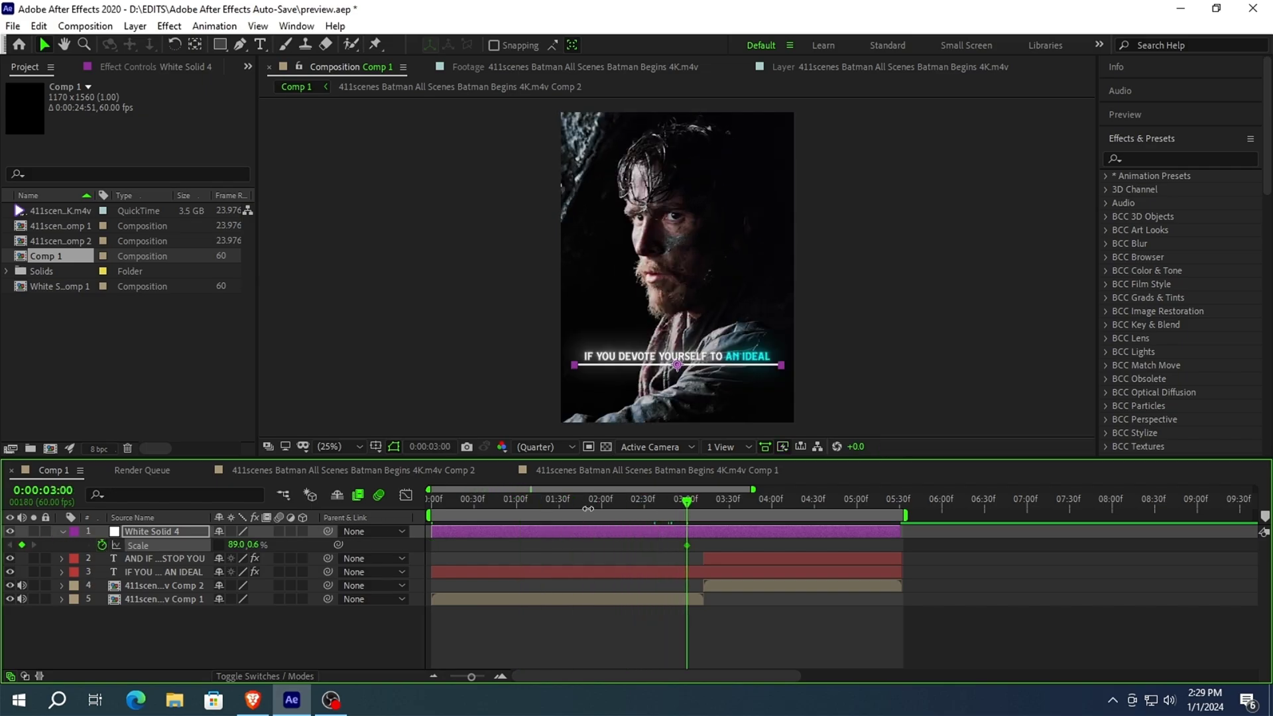
drag(584, 508, 550, 508)
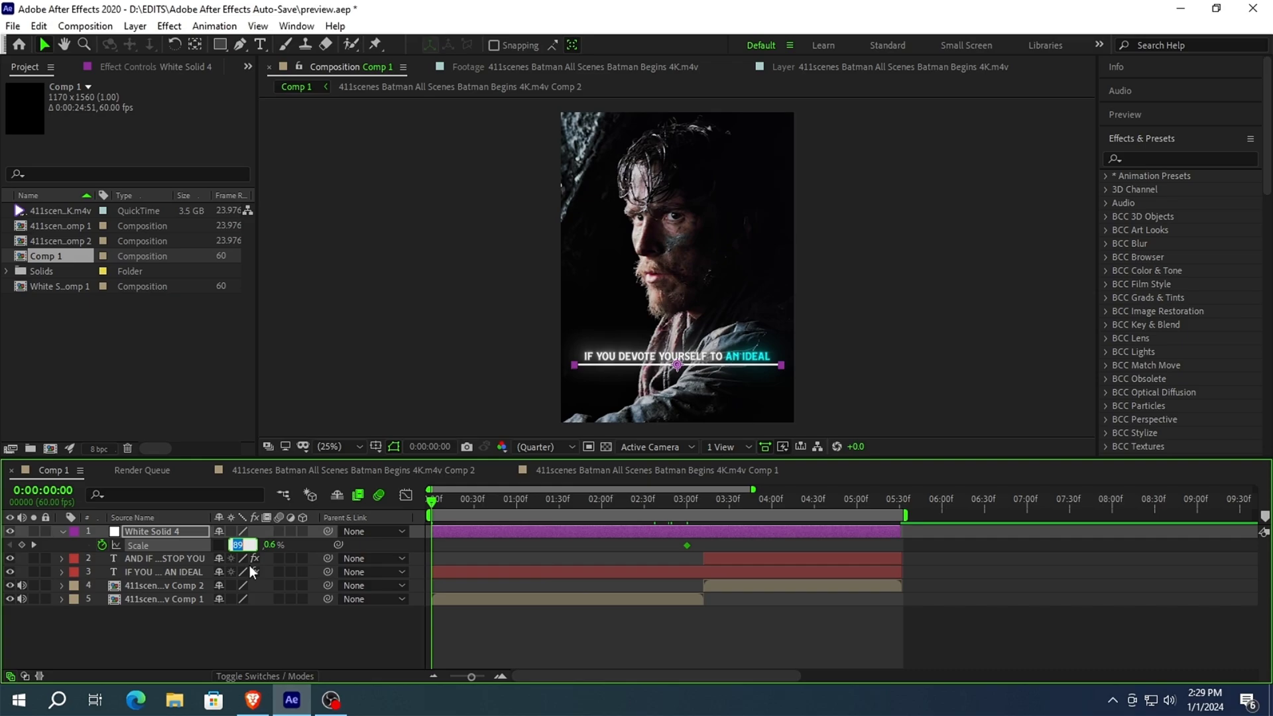
text(0)
key(Return)
- Preview the grow-in and apply Easy Ease to both scale keyframes
click(484, 614)
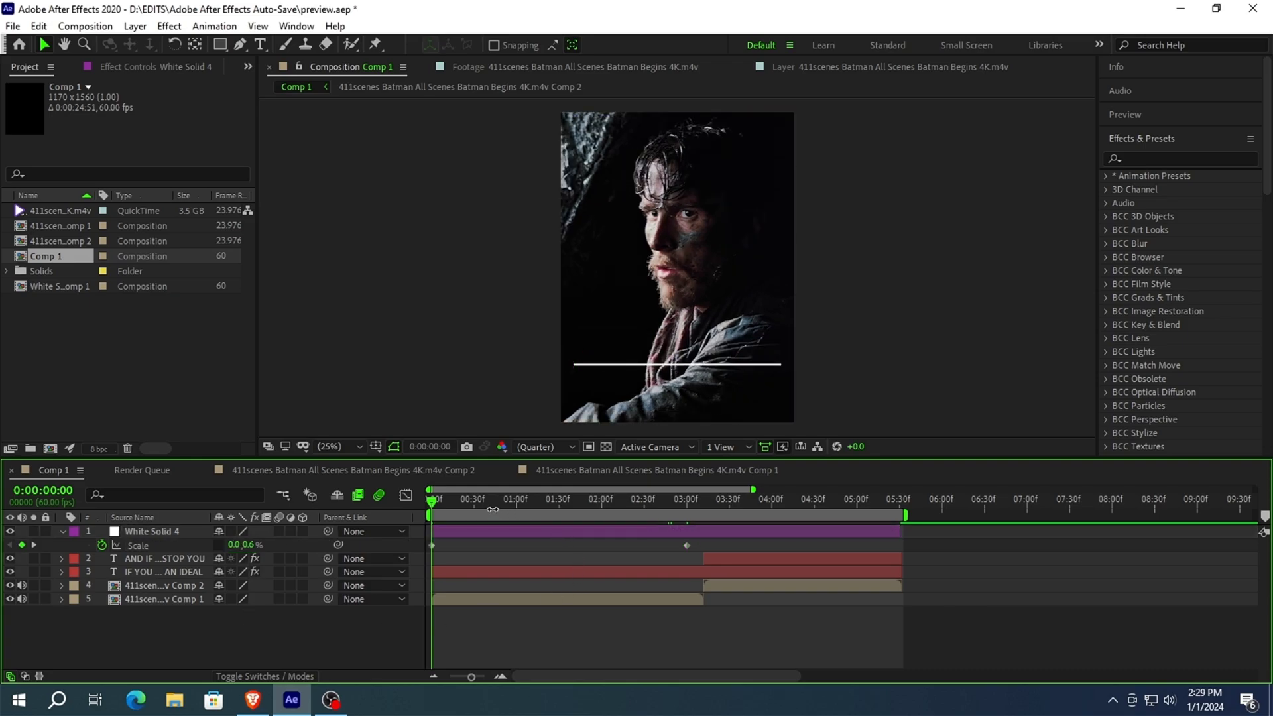
drag(492, 509, 416, 511)
drag(700, 539, 427, 552)
right_click(429, 547)
mouse_move(567, 539)
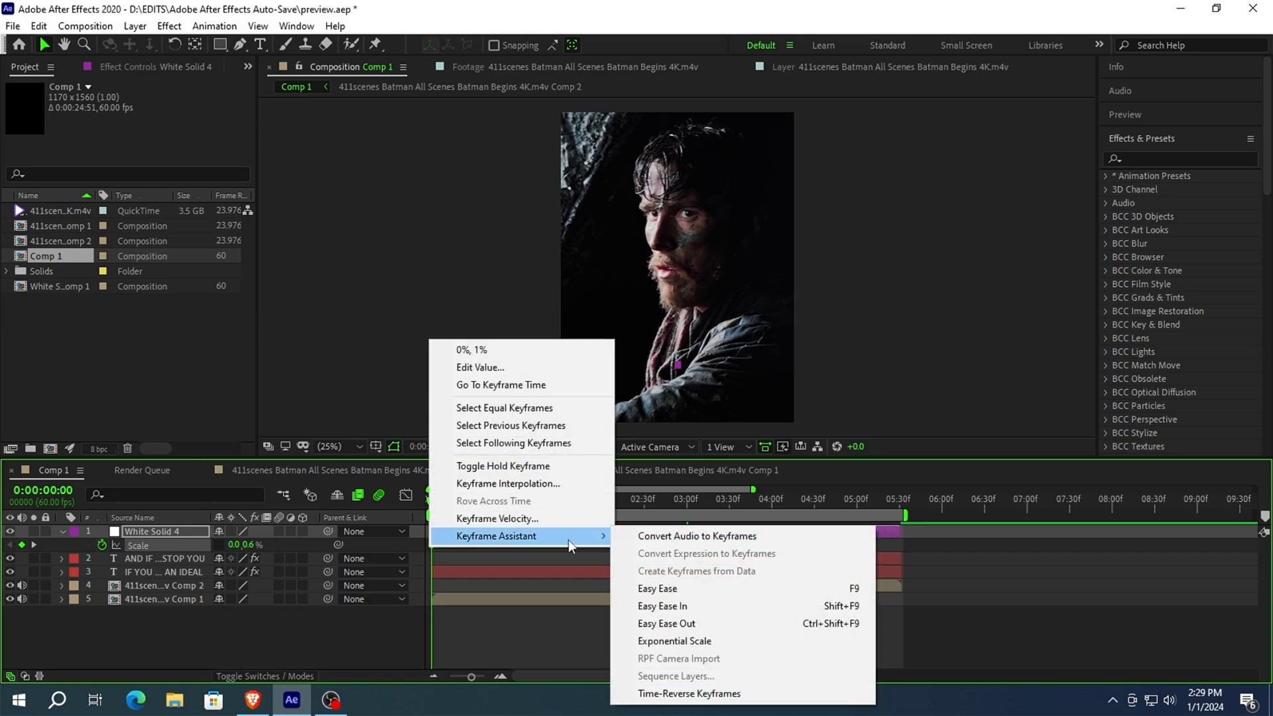
click(689, 588)
click(596, 573)
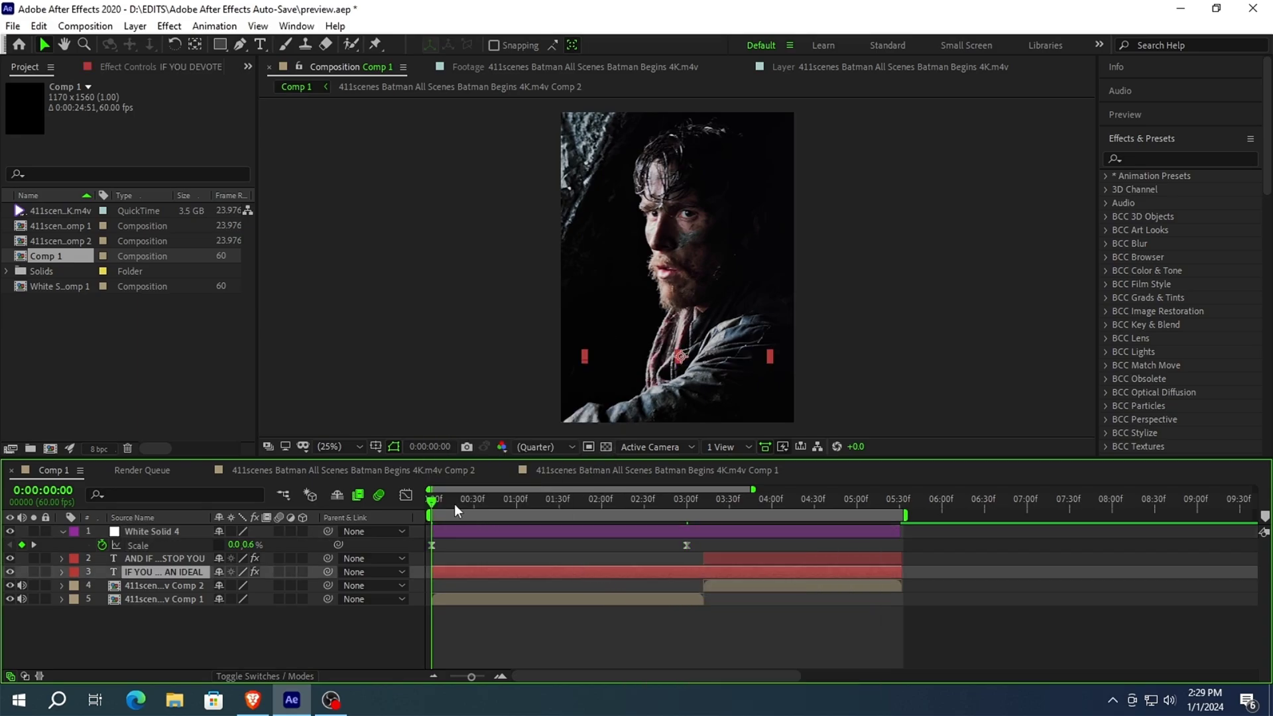
drag(454, 504, 690, 499)
key(F9)
- Keyframe the line's Position at 3:12 and raise it to 585, 1187 at 3:55
click(681, 563)
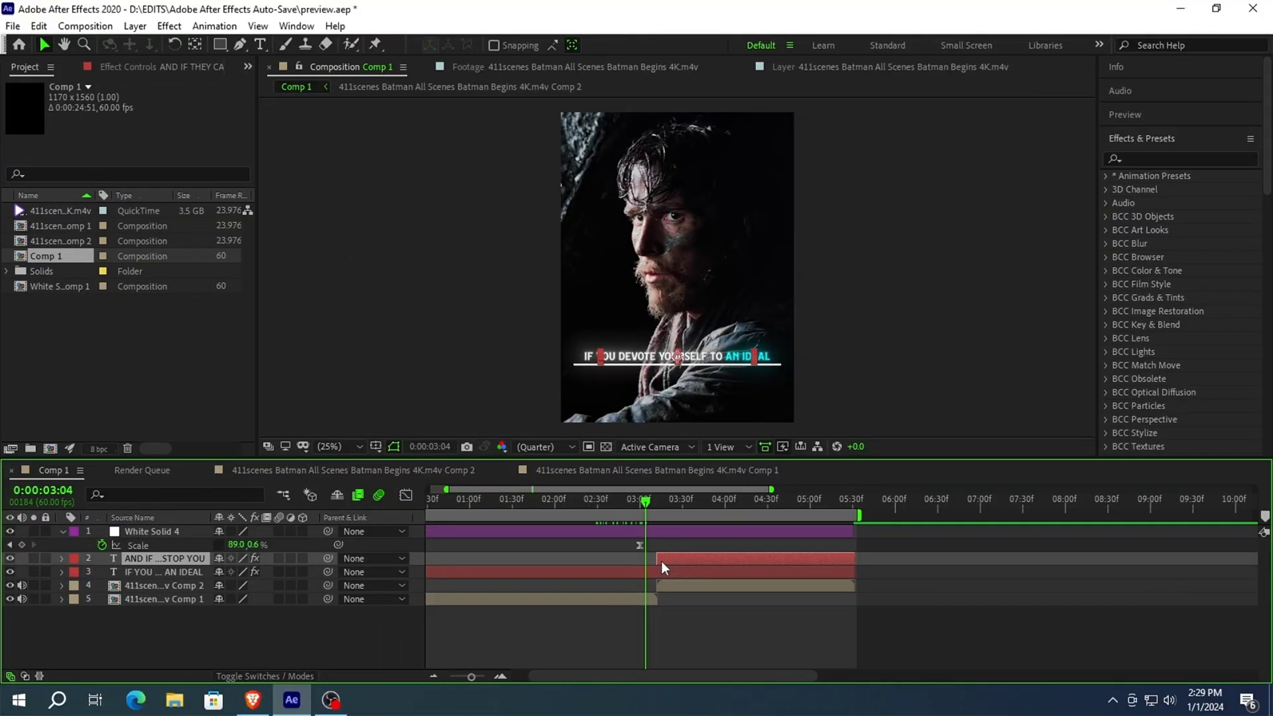
key(i)
click(677, 530)
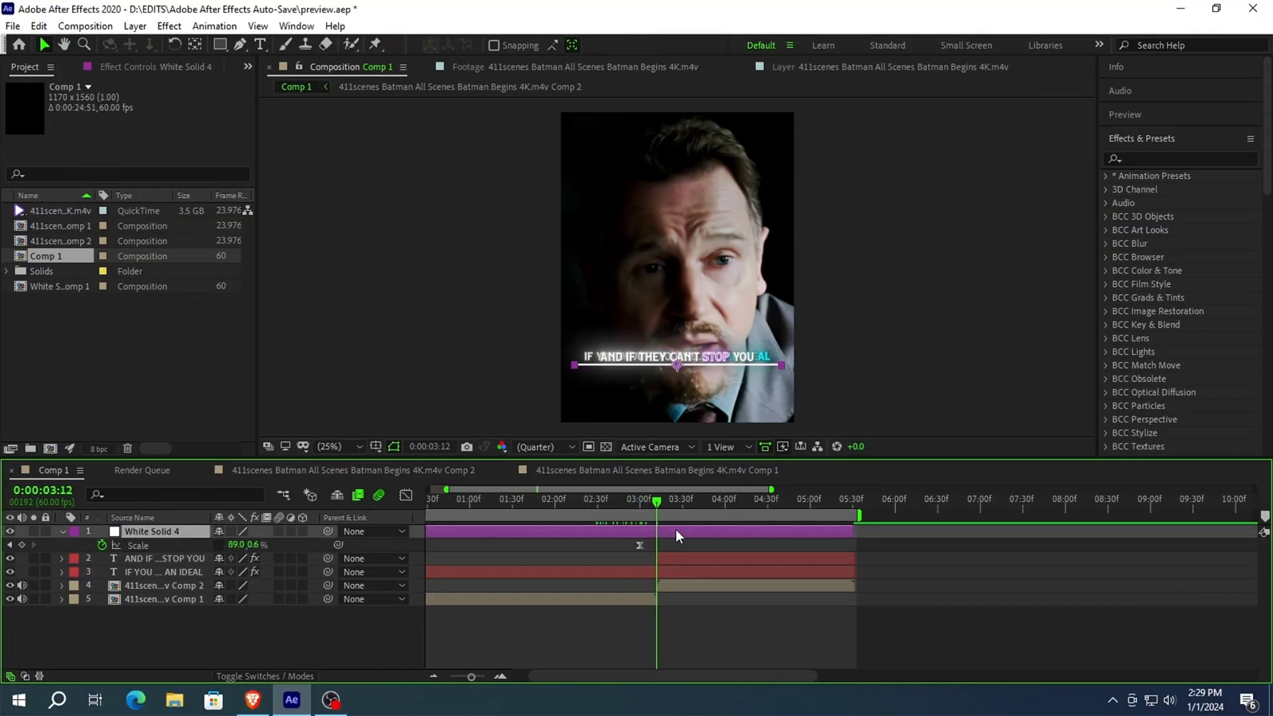
key(p)
click(159, 545)
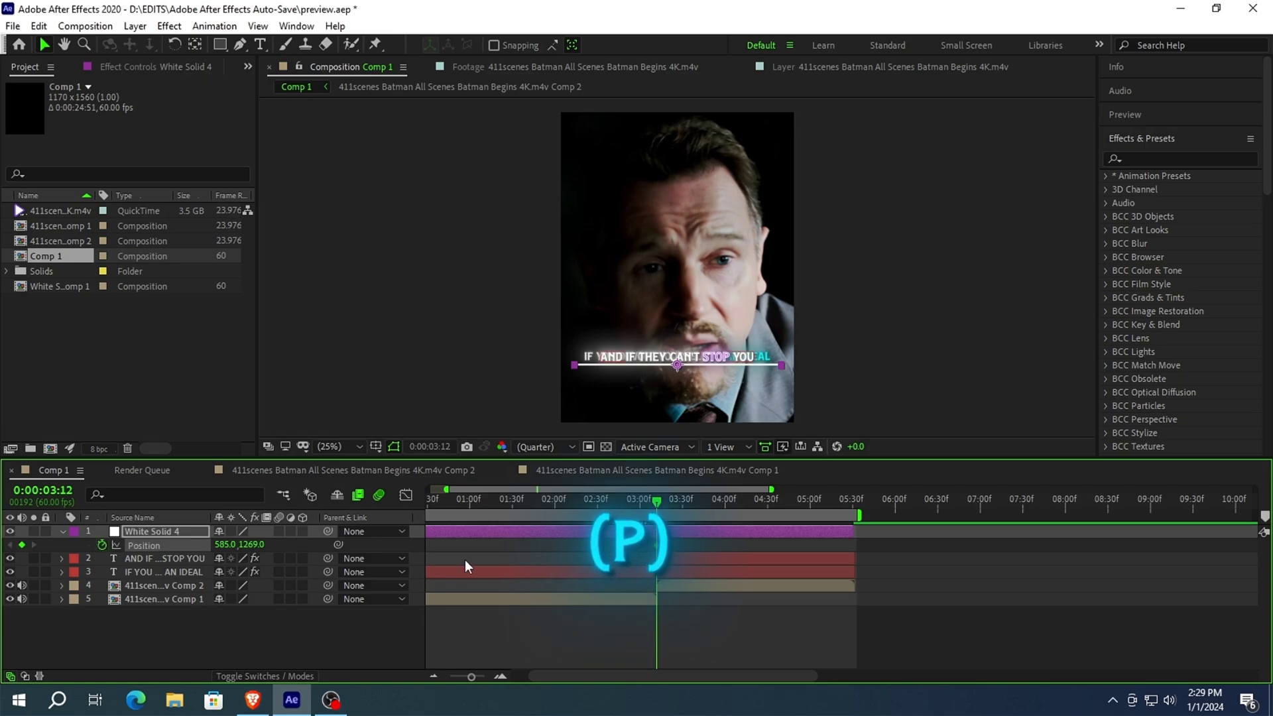
drag(654, 504, 718, 504)
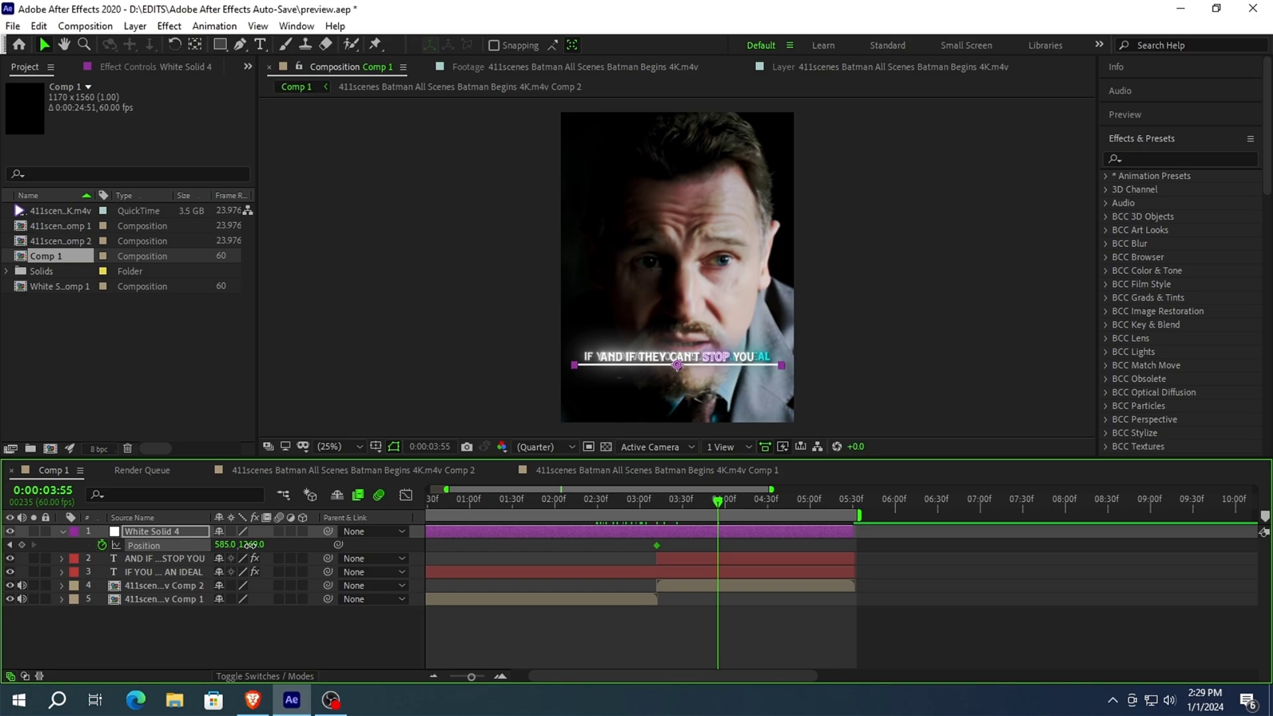
drag(249, 545, 233, 545)
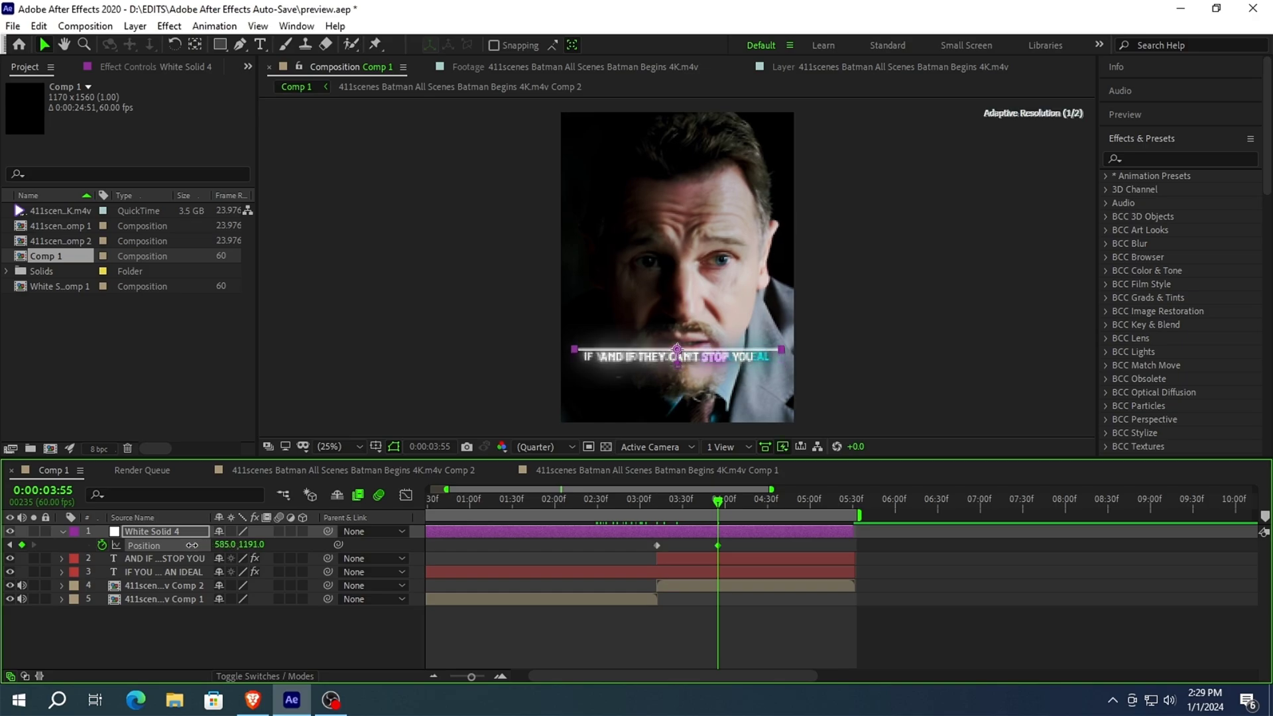
- Apply Easy Ease to the two position keyframes
right_click(717, 545)
mouse_move(889, 534)
click(943, 585)
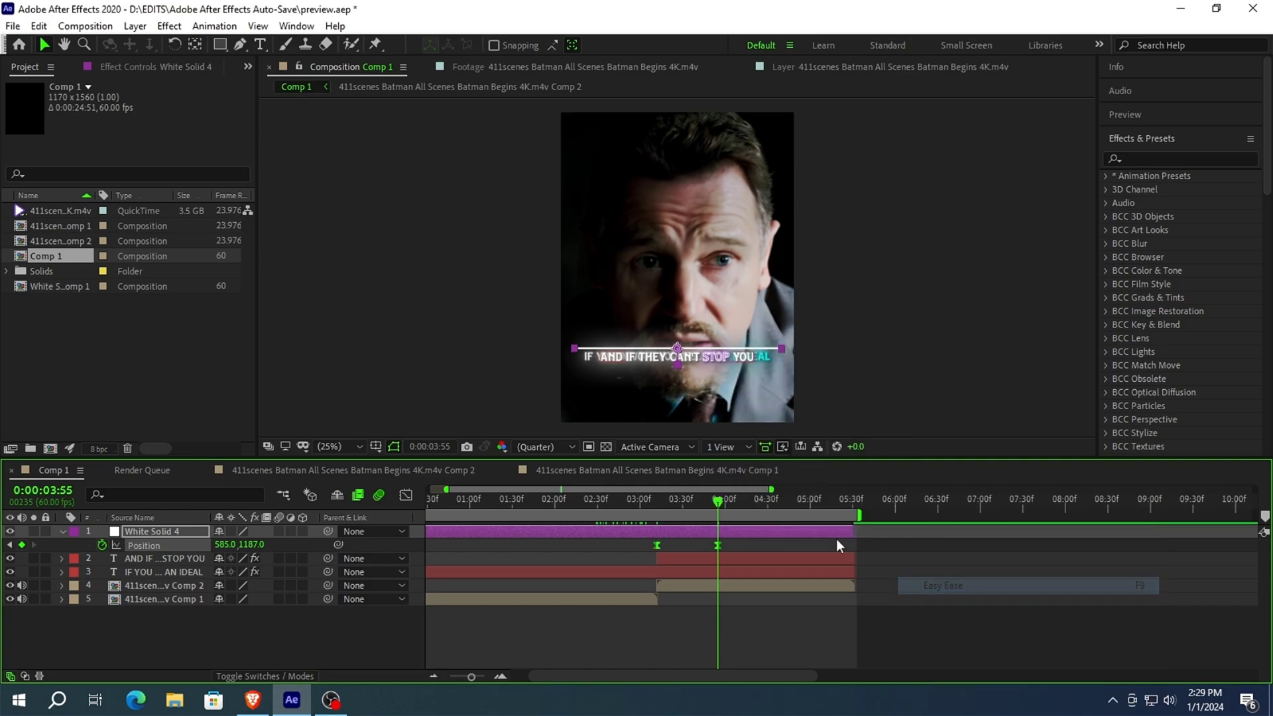
click(722, 502)
click(745, 503)
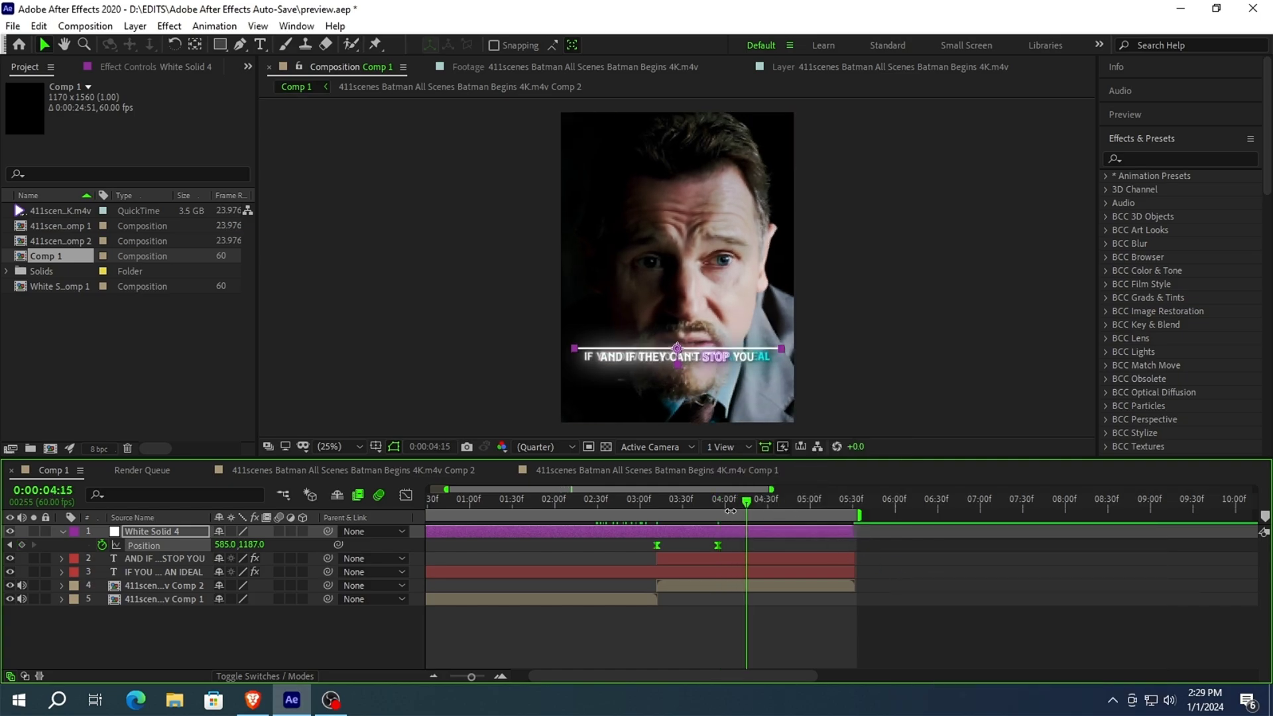
- Keyframe Scale at 4:15 and set the line's width to 0 at the layer end, 5:30
key(s)
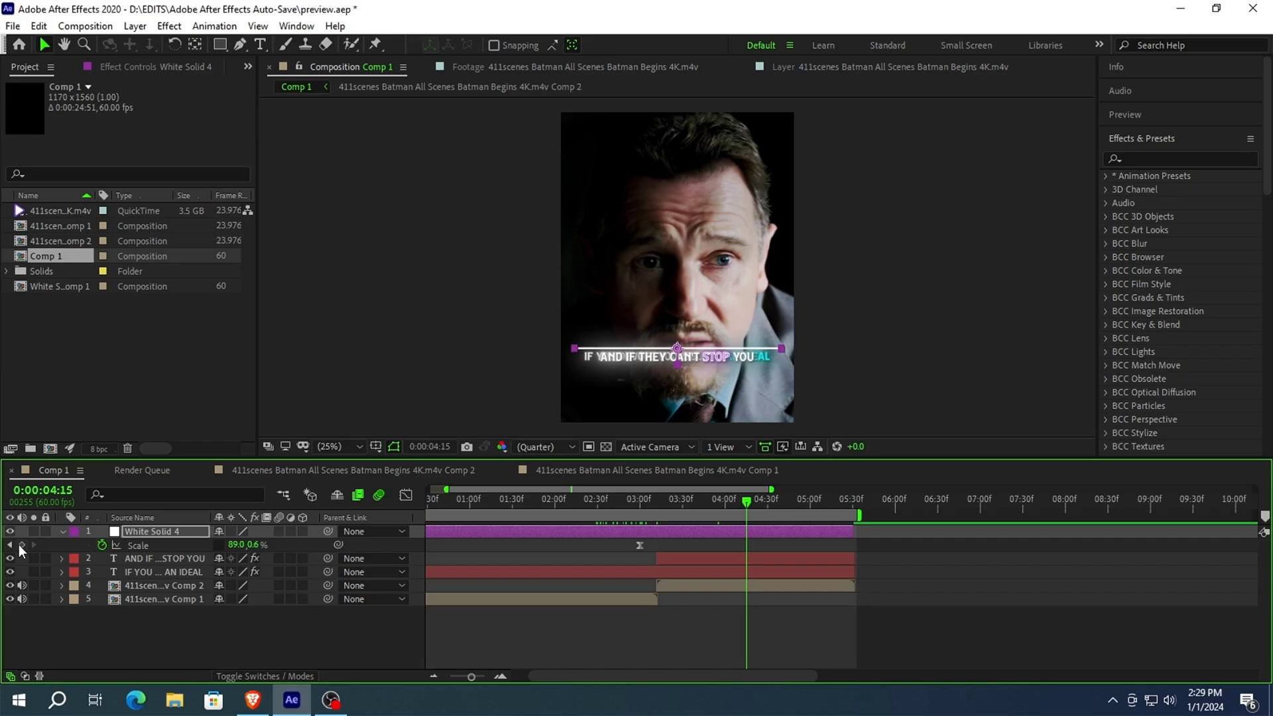
key(o)
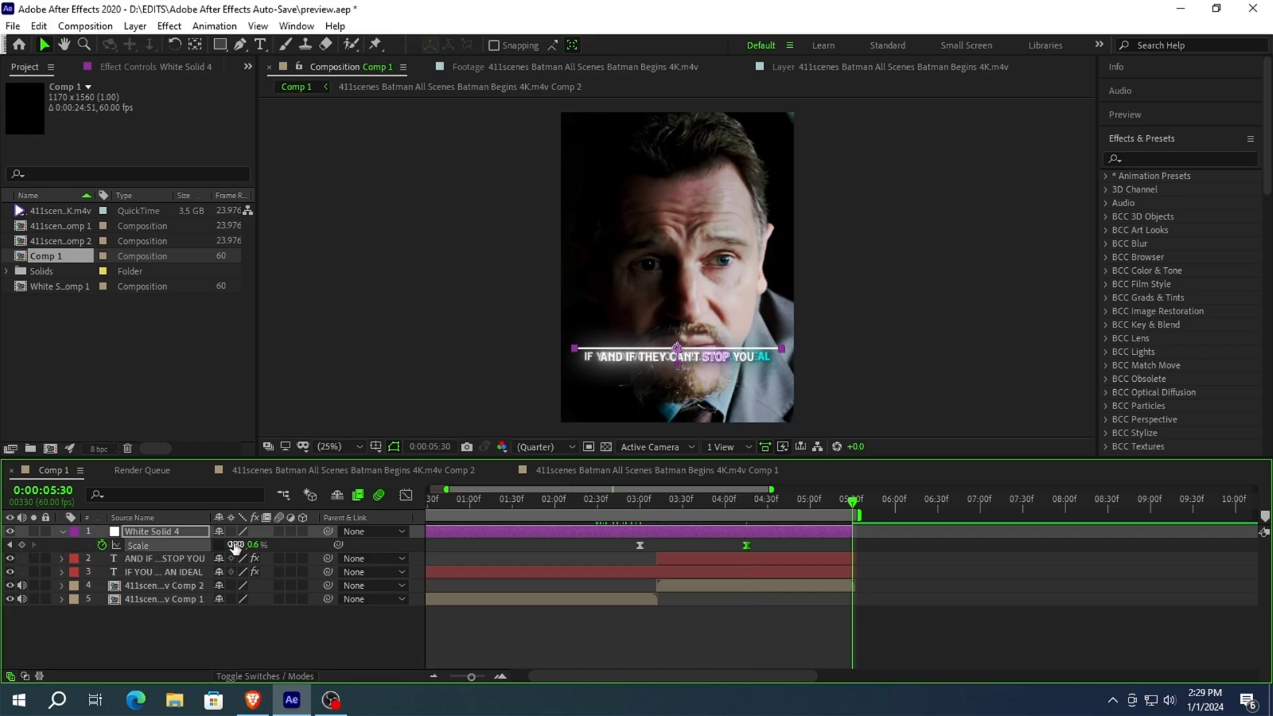
key(Return)
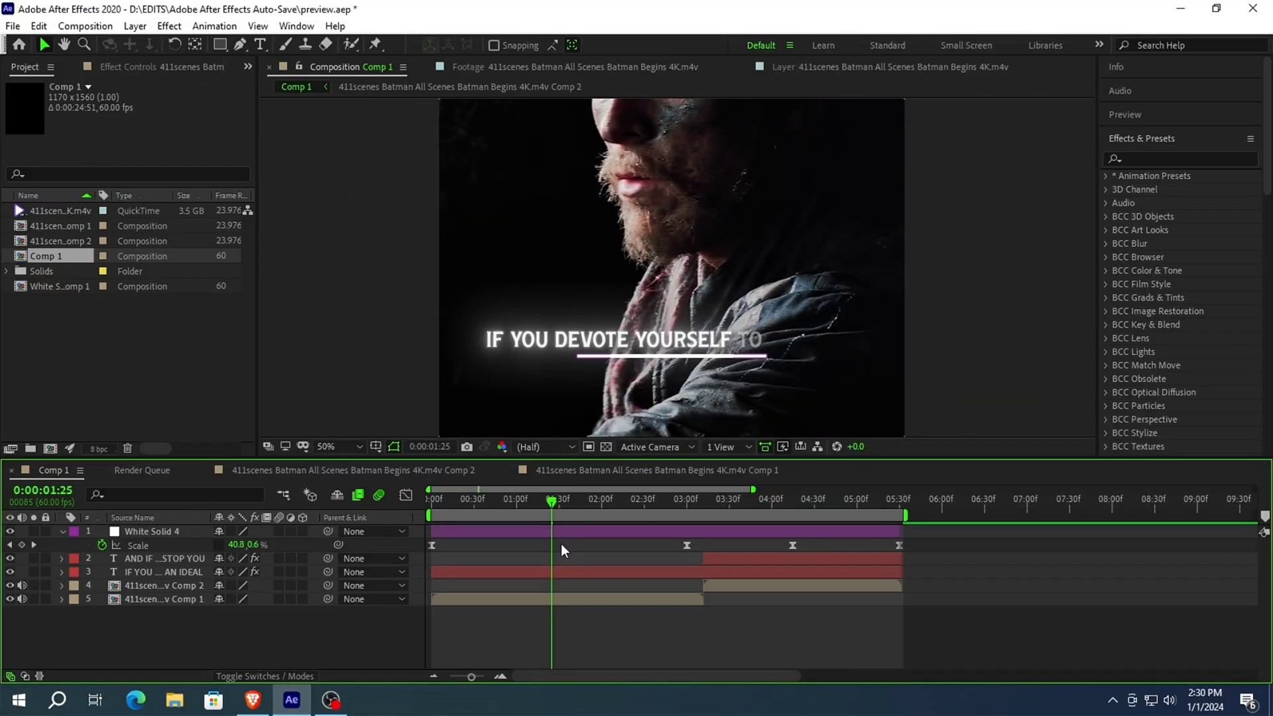
click(564, 570)
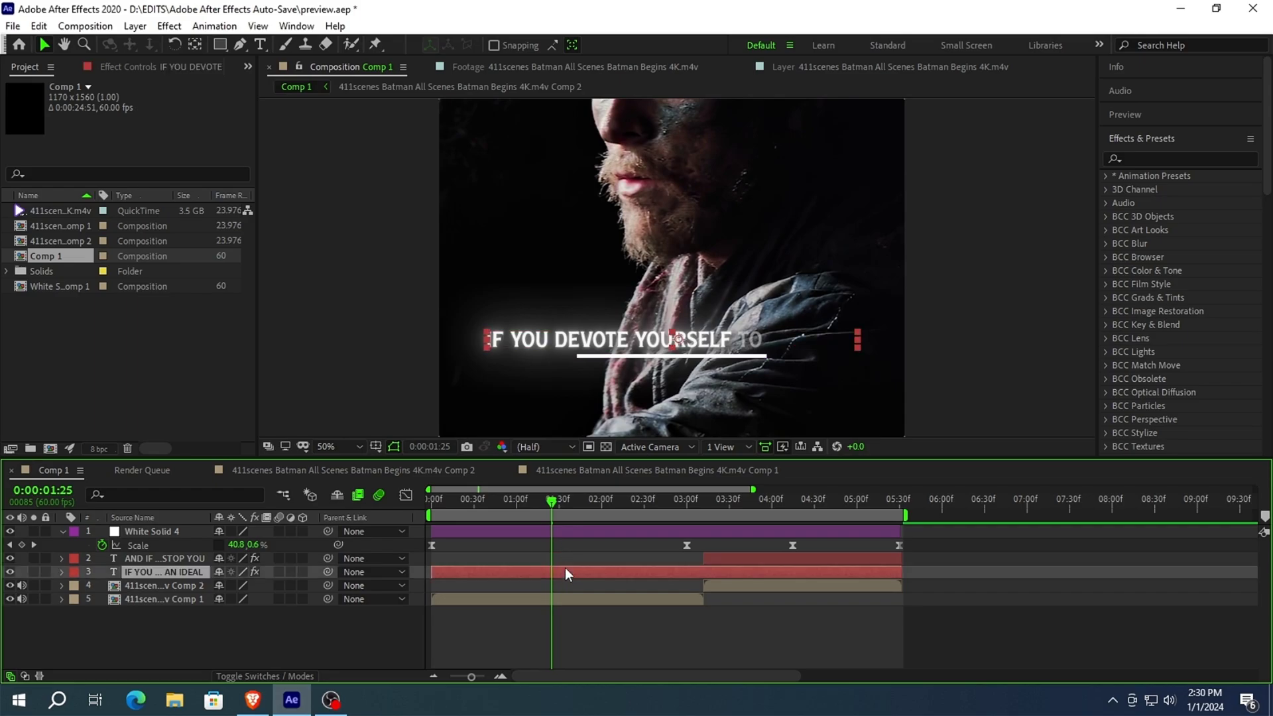
- At 02:29, draw a rectangle mask around the IF YOU DEVOTE YOURSELF TO AN IDEAL subtitle
click(640, 512)
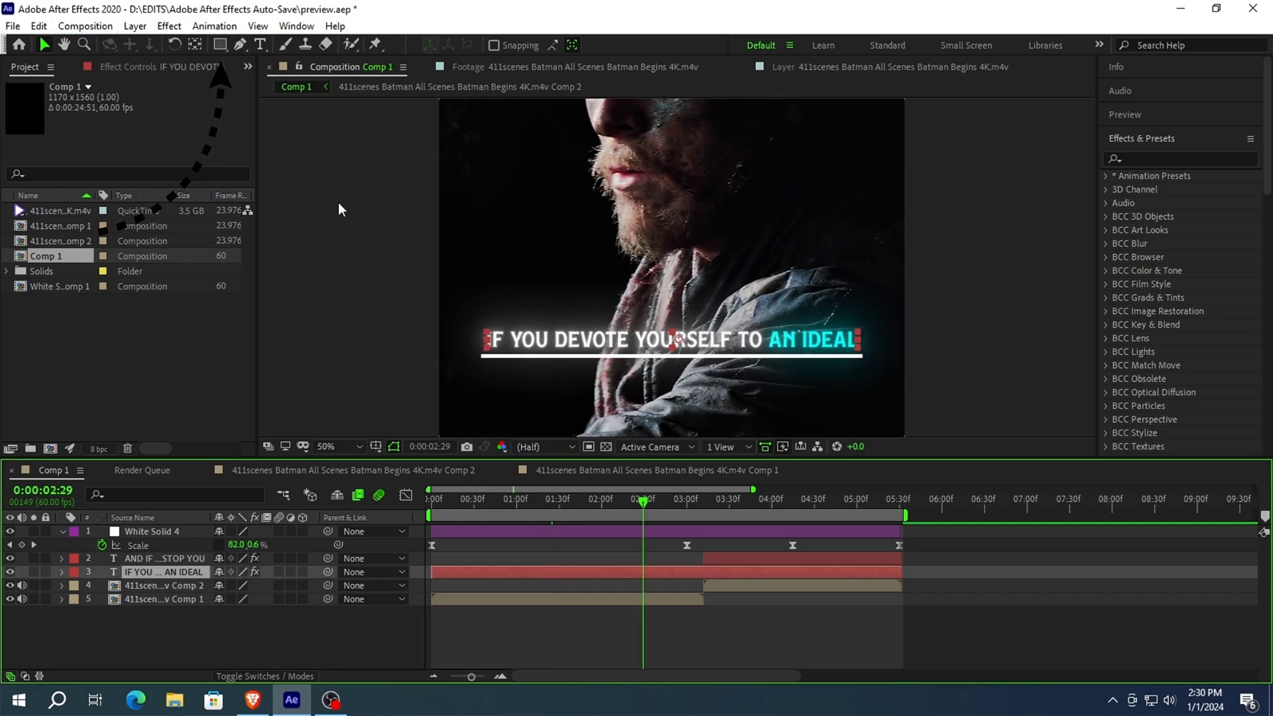
click(219, 47)
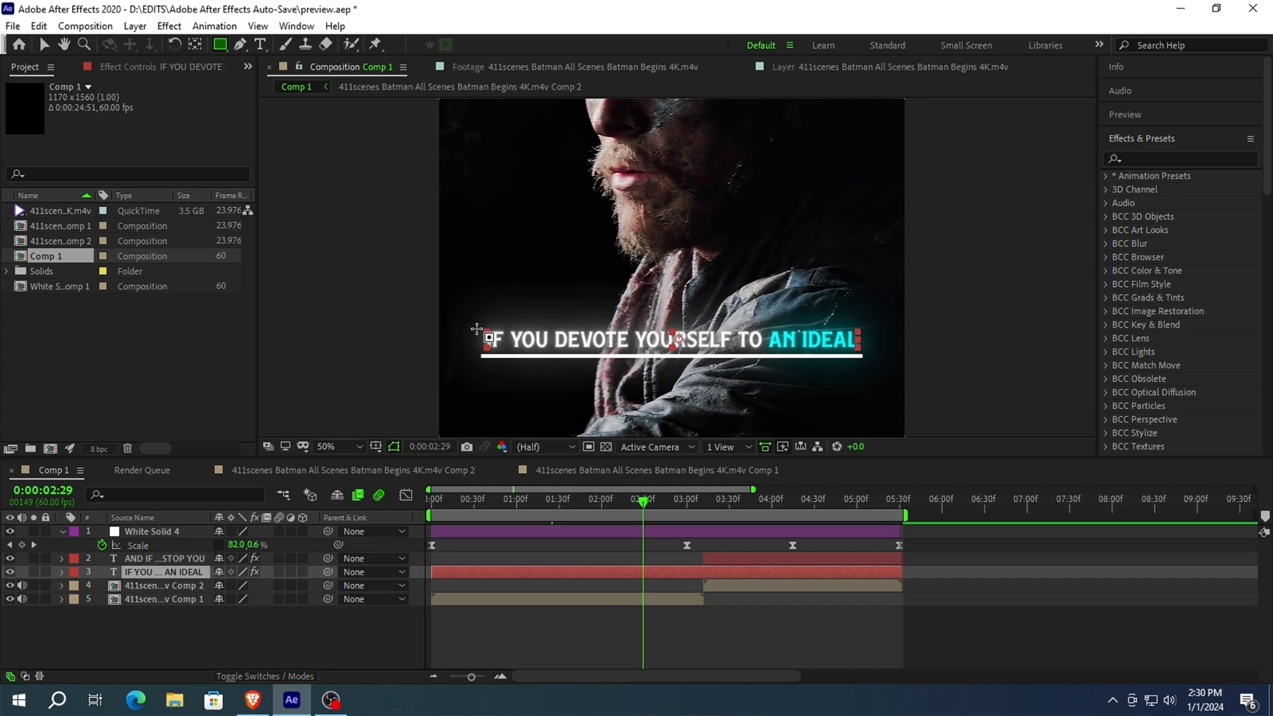
drag(487, 335, 587, 335)
drag(823, 335, 856, 349)
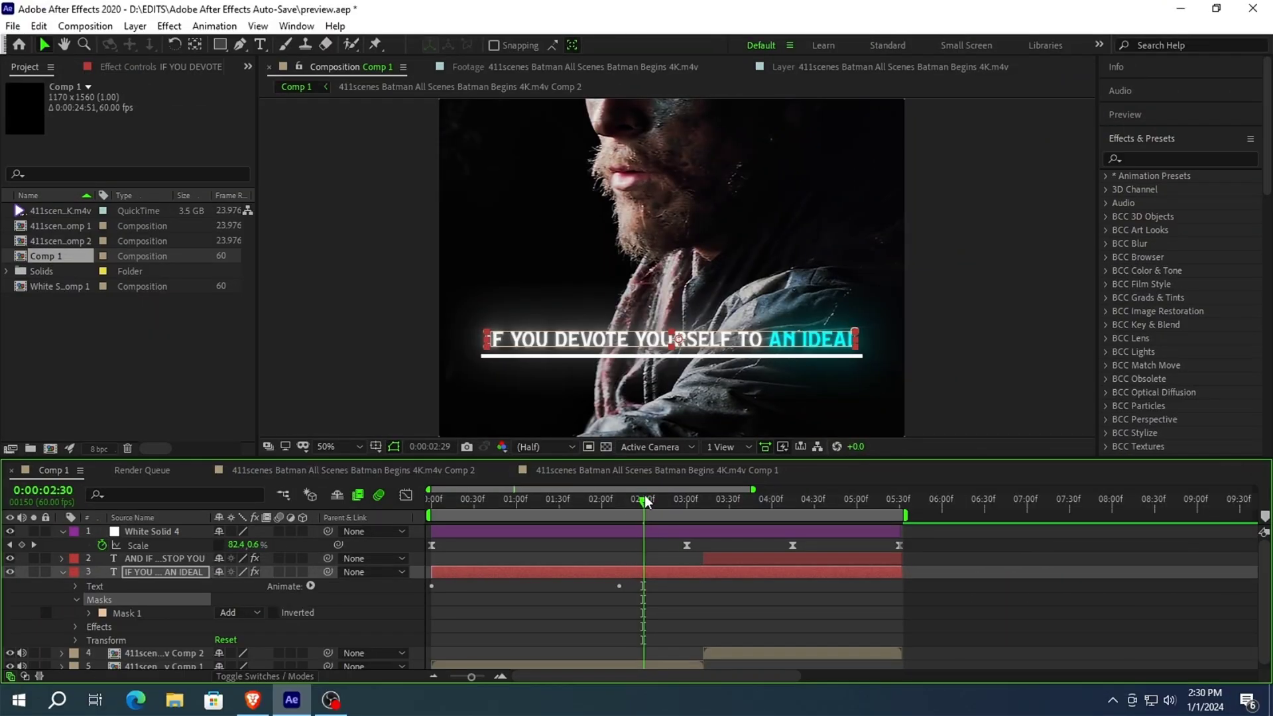
- Hide the AND IF THEY CAN'T STOP YOU layer at 03:12
drag(646, 502, 681, 502)
click(729, 566)
key(i)
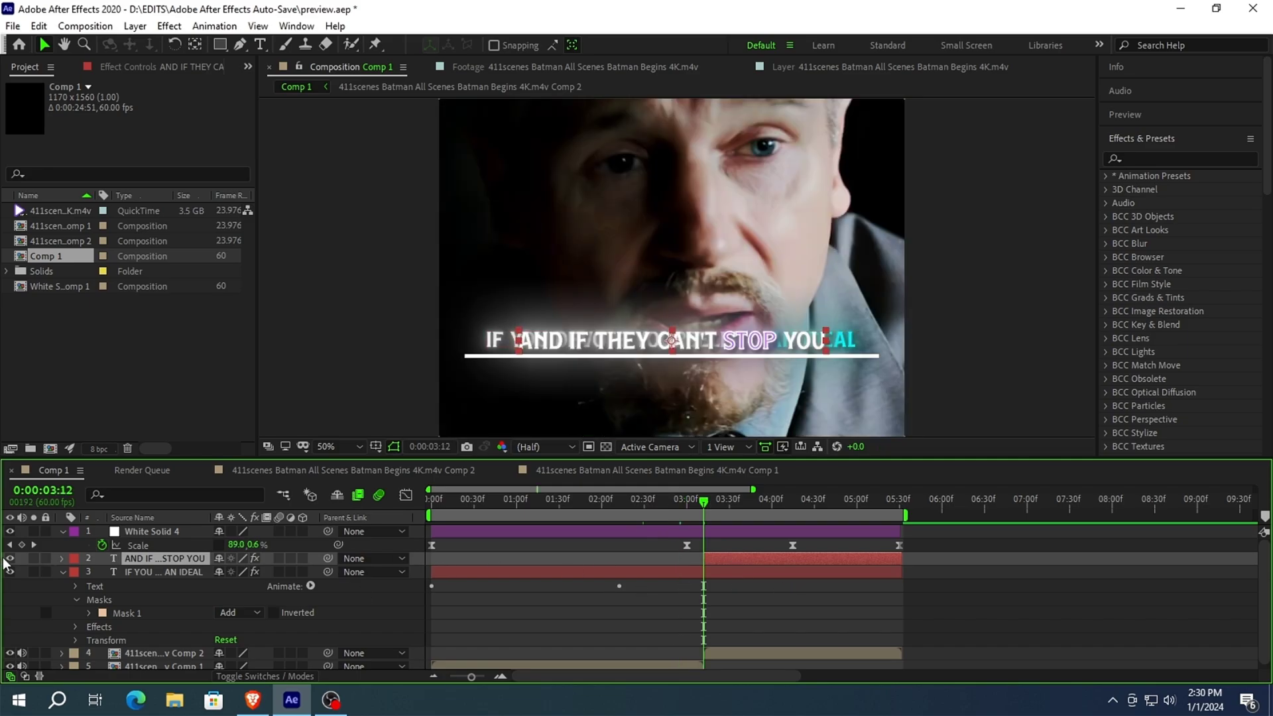
click(10, 559)
- Keyframe the mask path at 03:25 and pull the mask edge up at 03:44
click(732, 574)
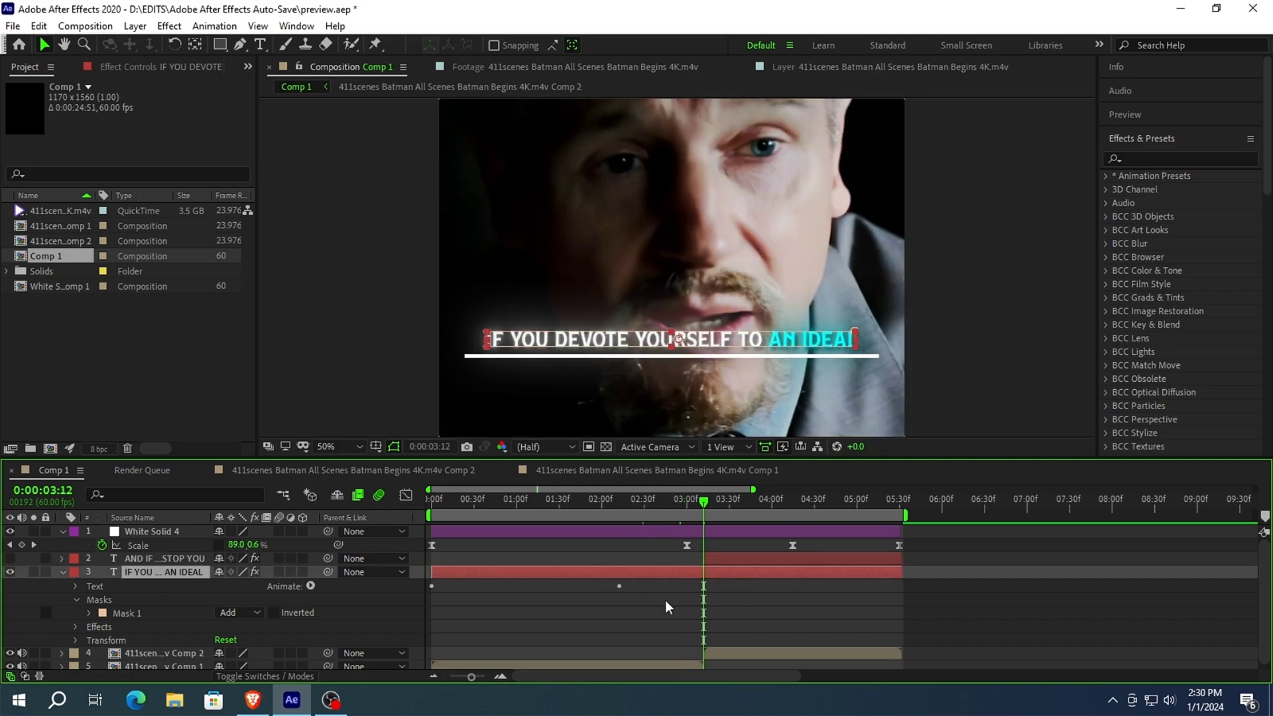
key(m)
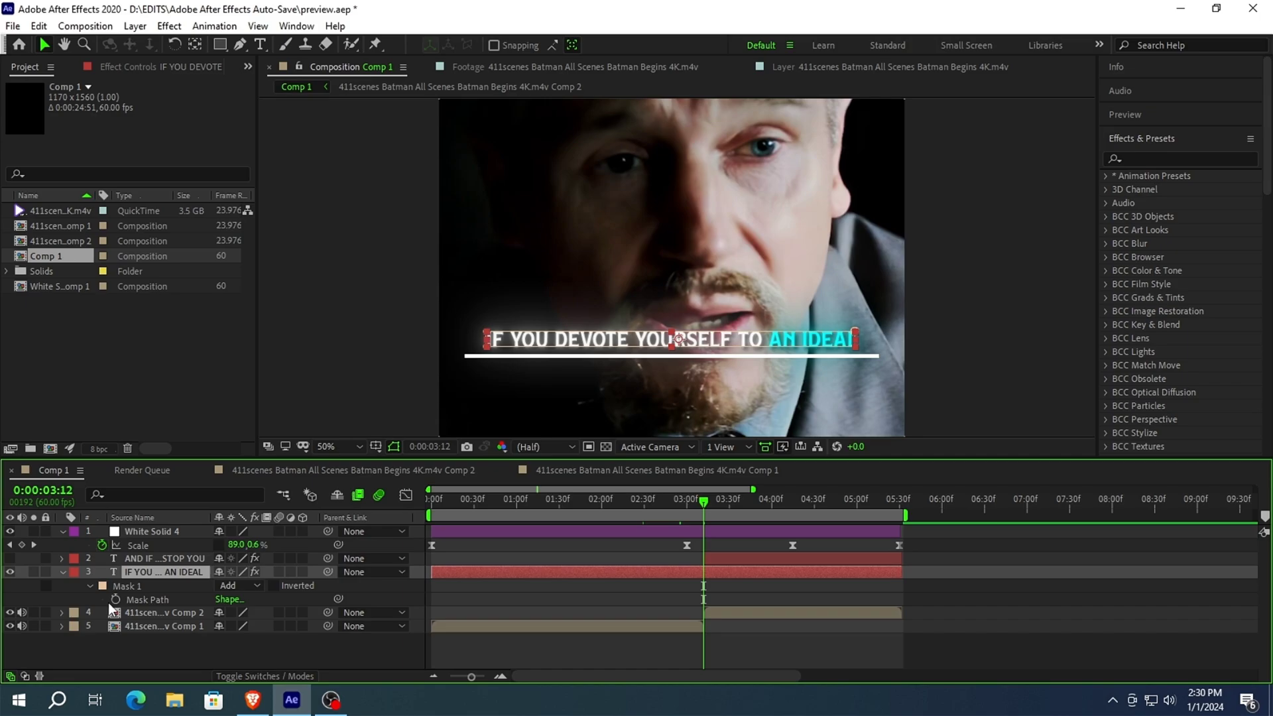
click(116, 599)
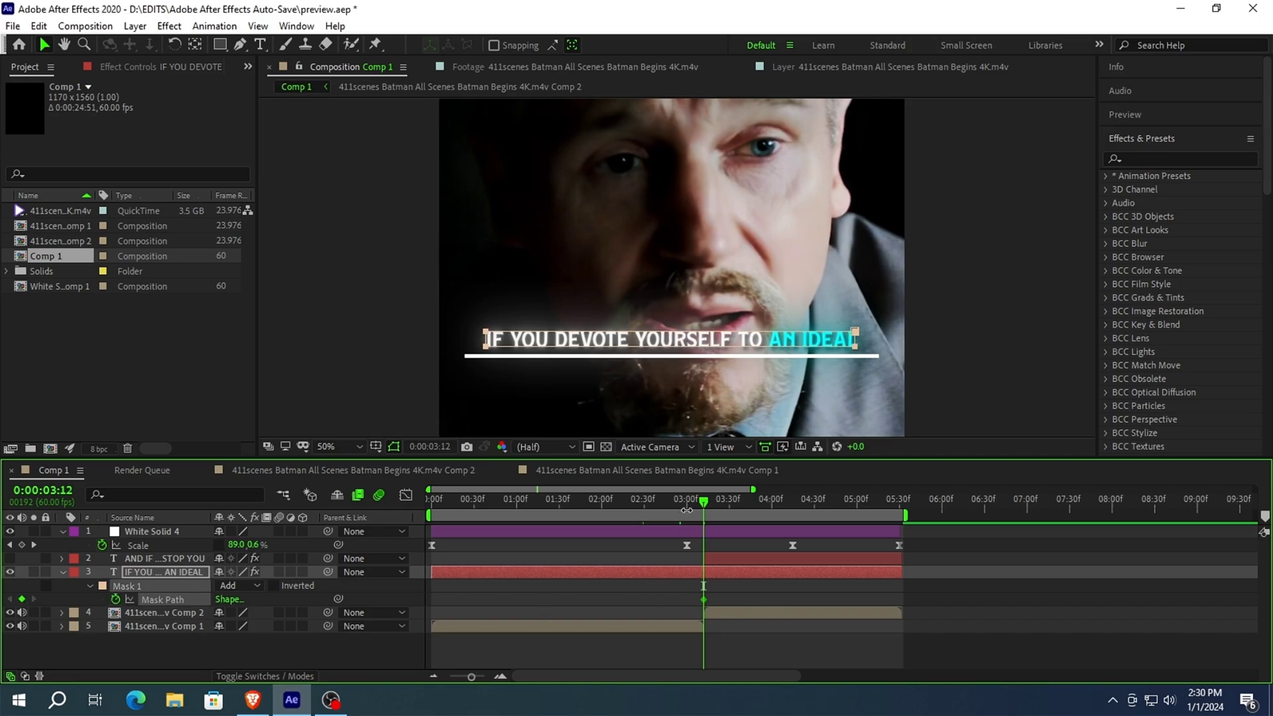
drag(707, 600, 711, 603)
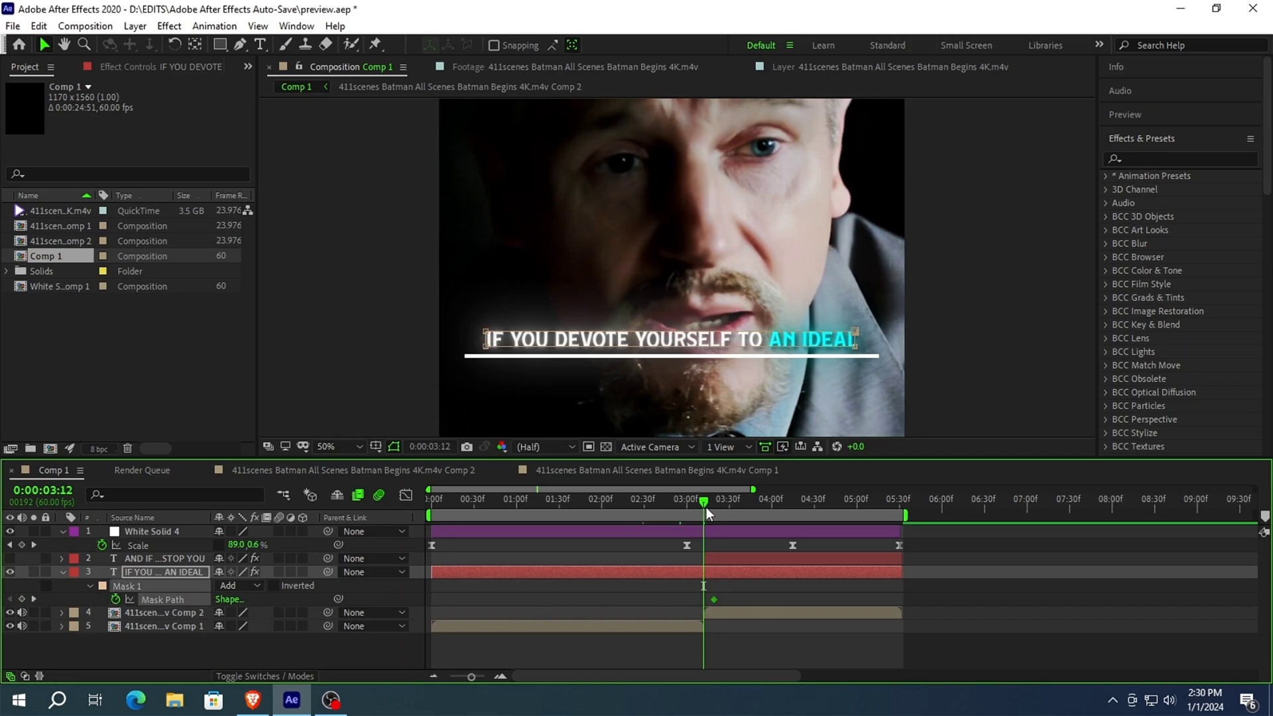
drag(706, 507, 723, 508)
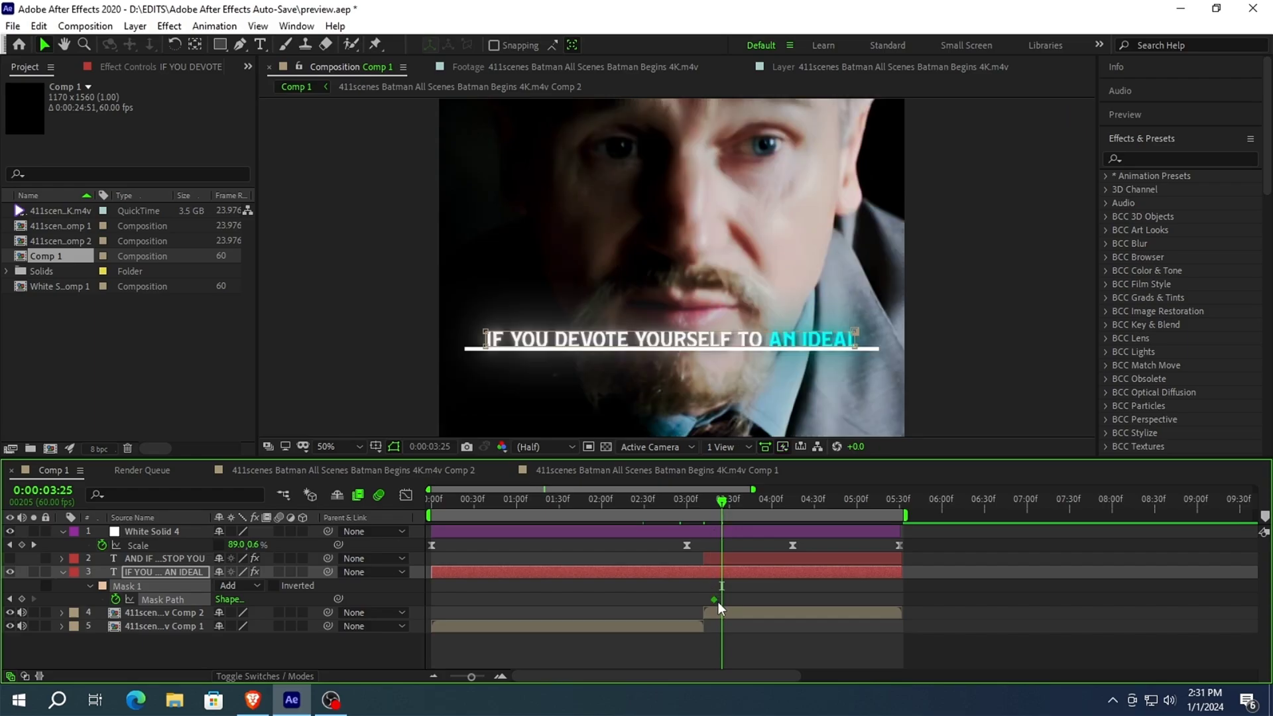
drag(716, 602, 724, 604)
drag(723, 502, 746, 503)
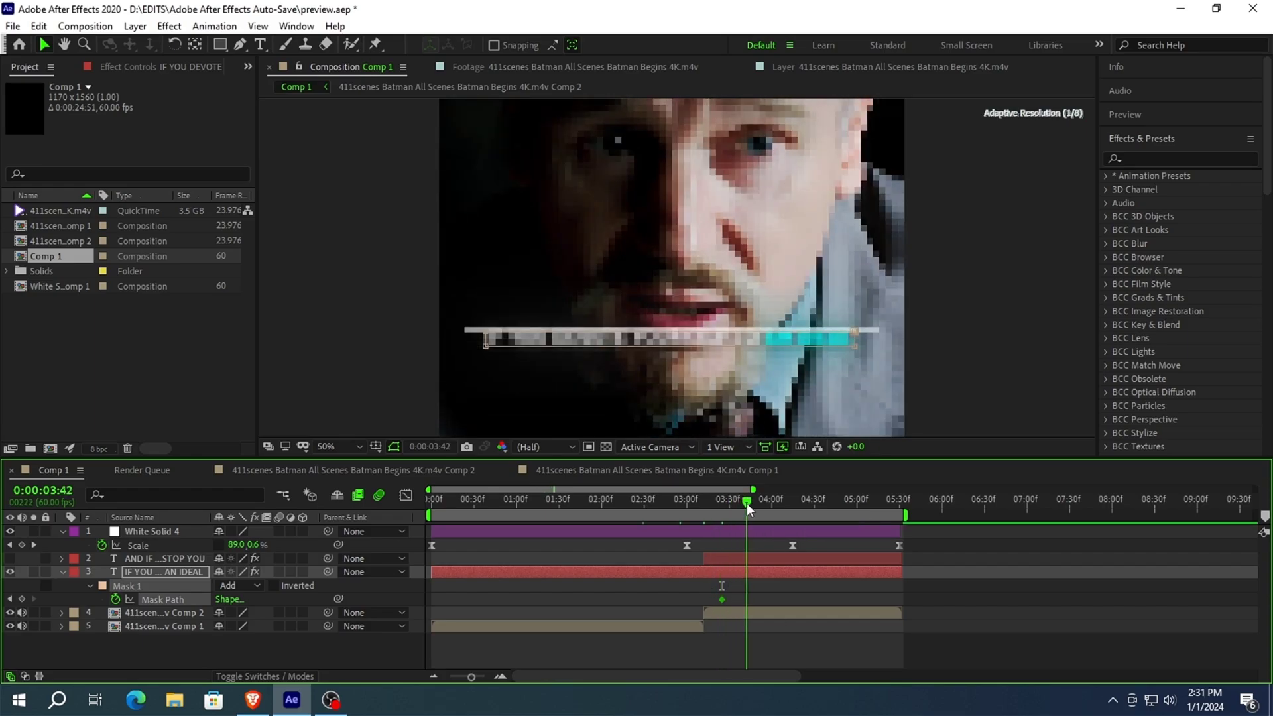
key(Page_Down)
key(Page_Down)
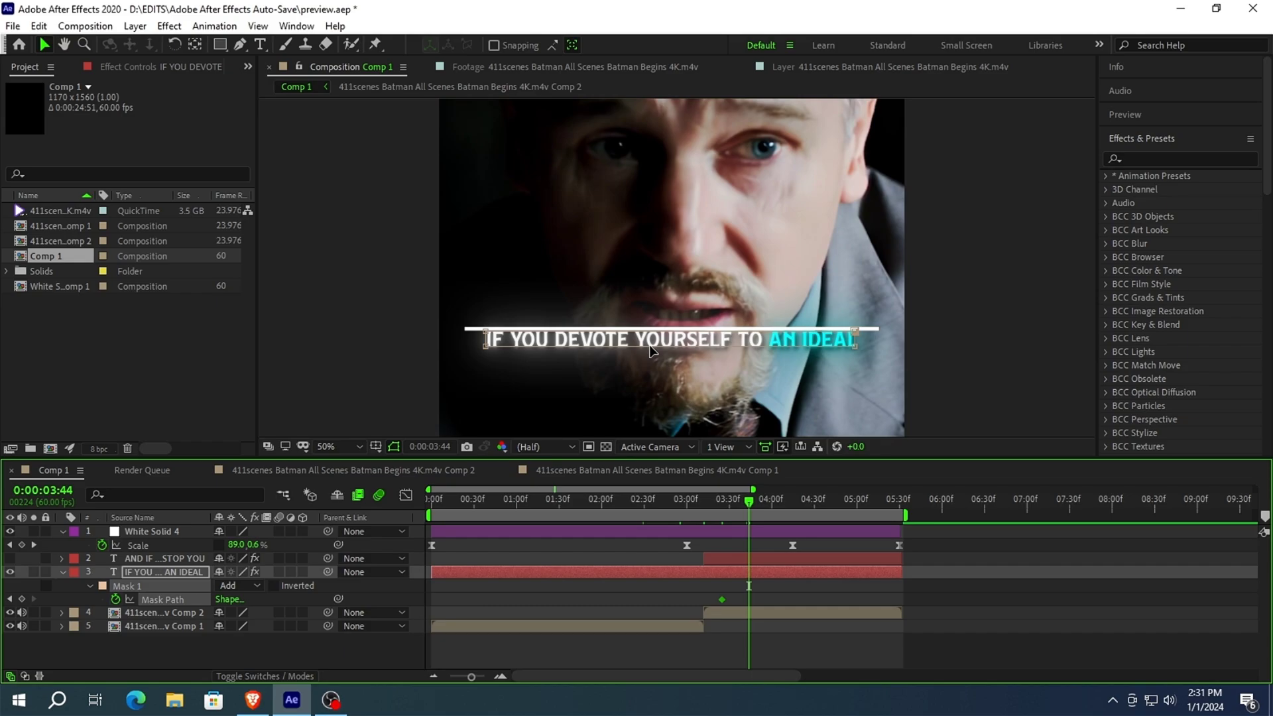
drag(649, 350, 652, 333)
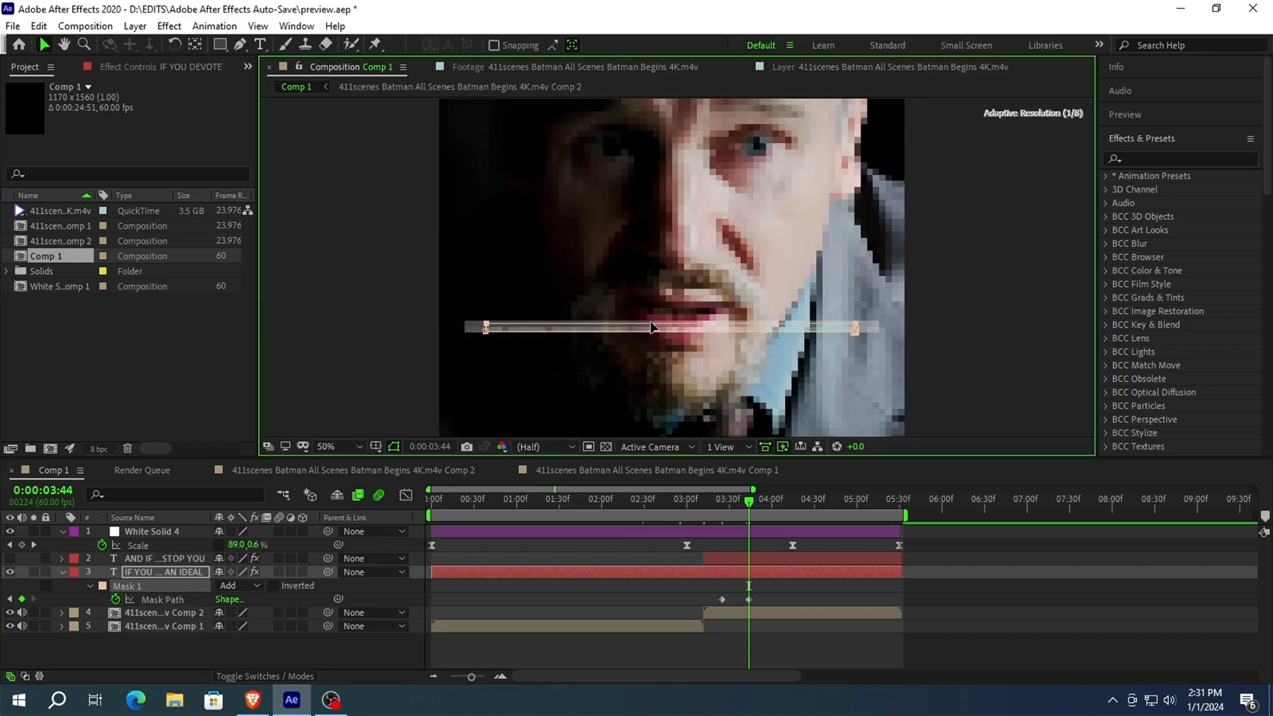
- Scrub through the wipe and ease both mask path keyframes
click(685, 502)
drag(685, 503, 764, 504)
drag(662, 588, 780, 604)
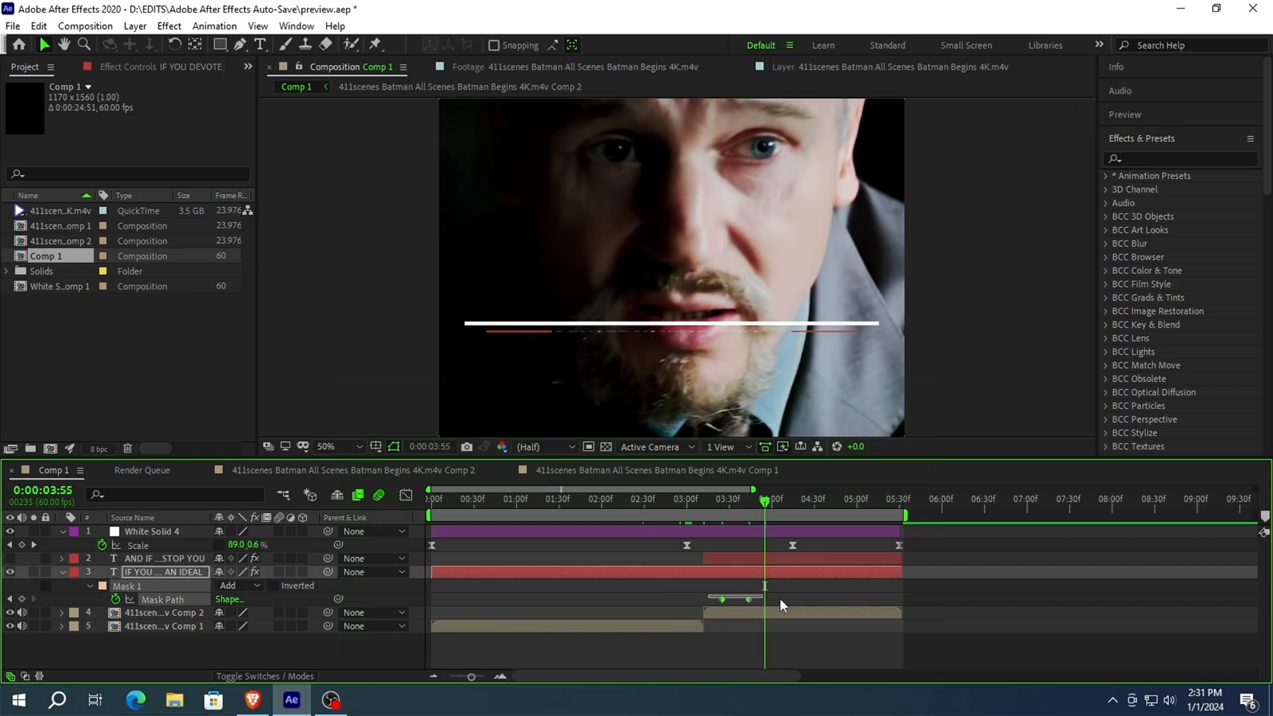
right_click(746, 599)
mouse_move(836, 586)
click(945, 479)
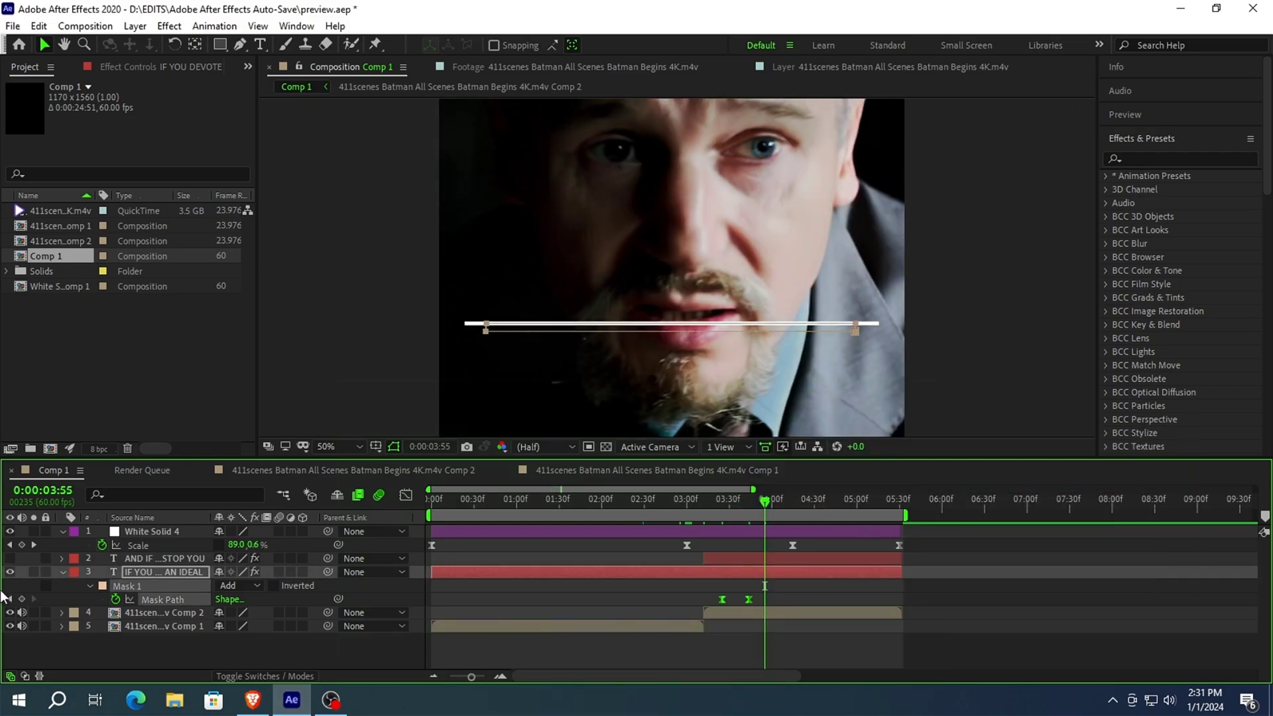
click(66, 576)
click(712, 504)
- Mask the AND IF THEY CAN'T STOP YOU text, keying its path at 03:44 and shifted down at 03:22
click(515, 330)
key(q)
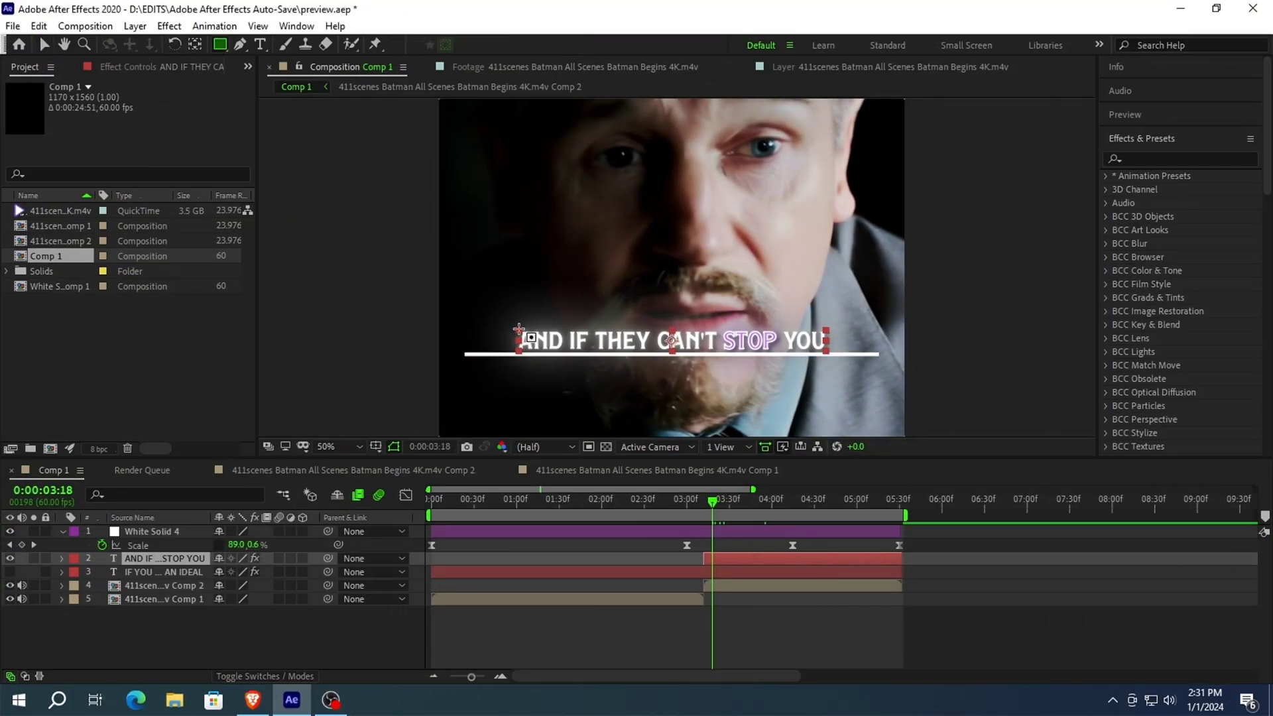
drag(517, 330, 822, 351)
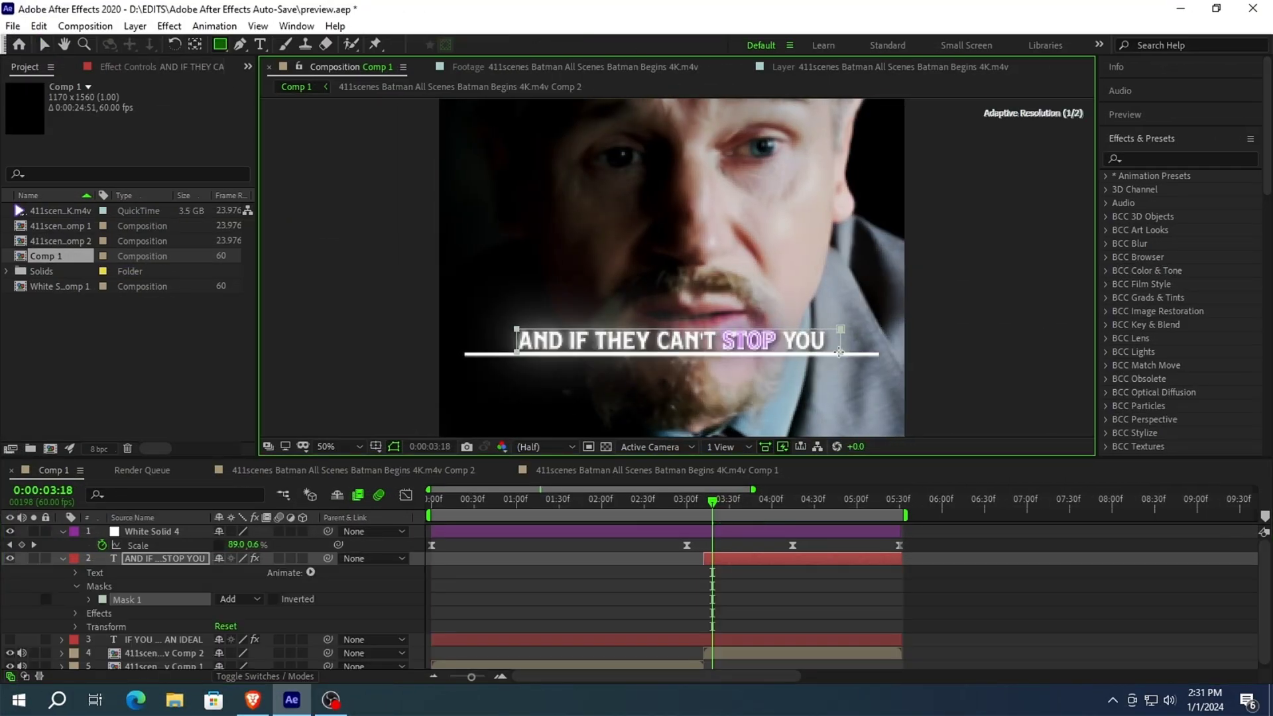
key(v)
click(749, 499)
key(m)
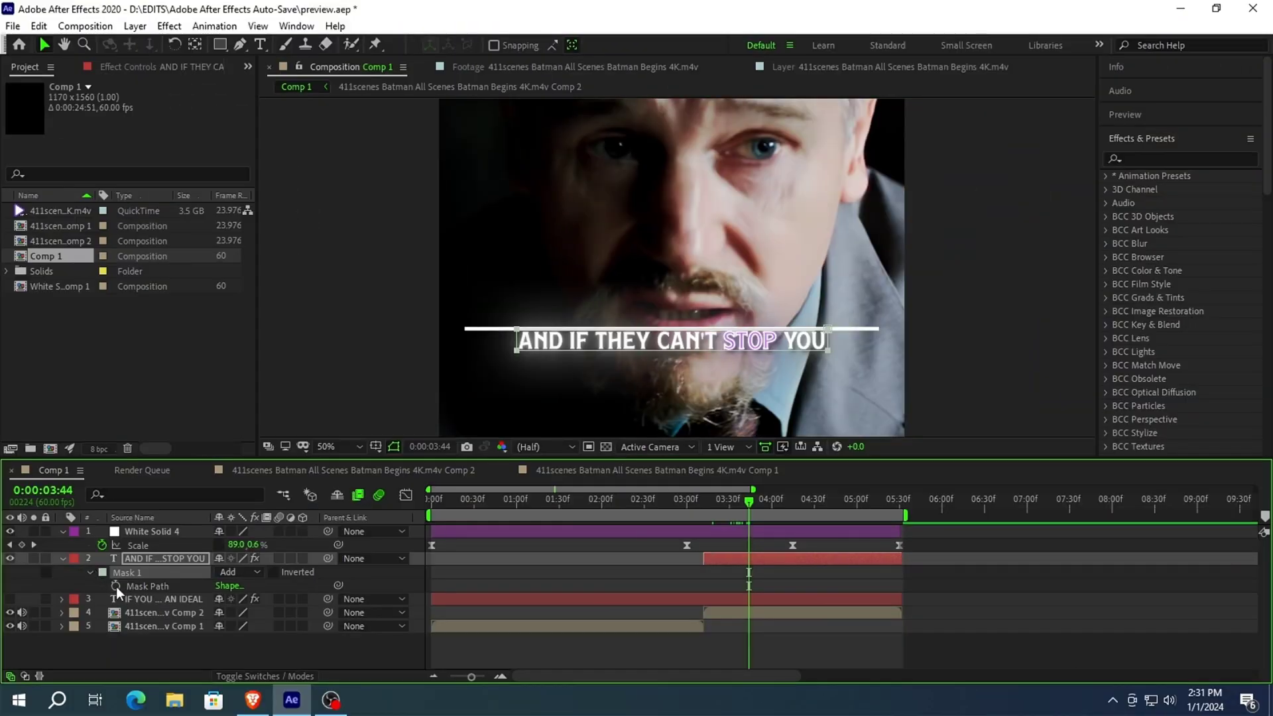
drag(748, 501, 719, 507)
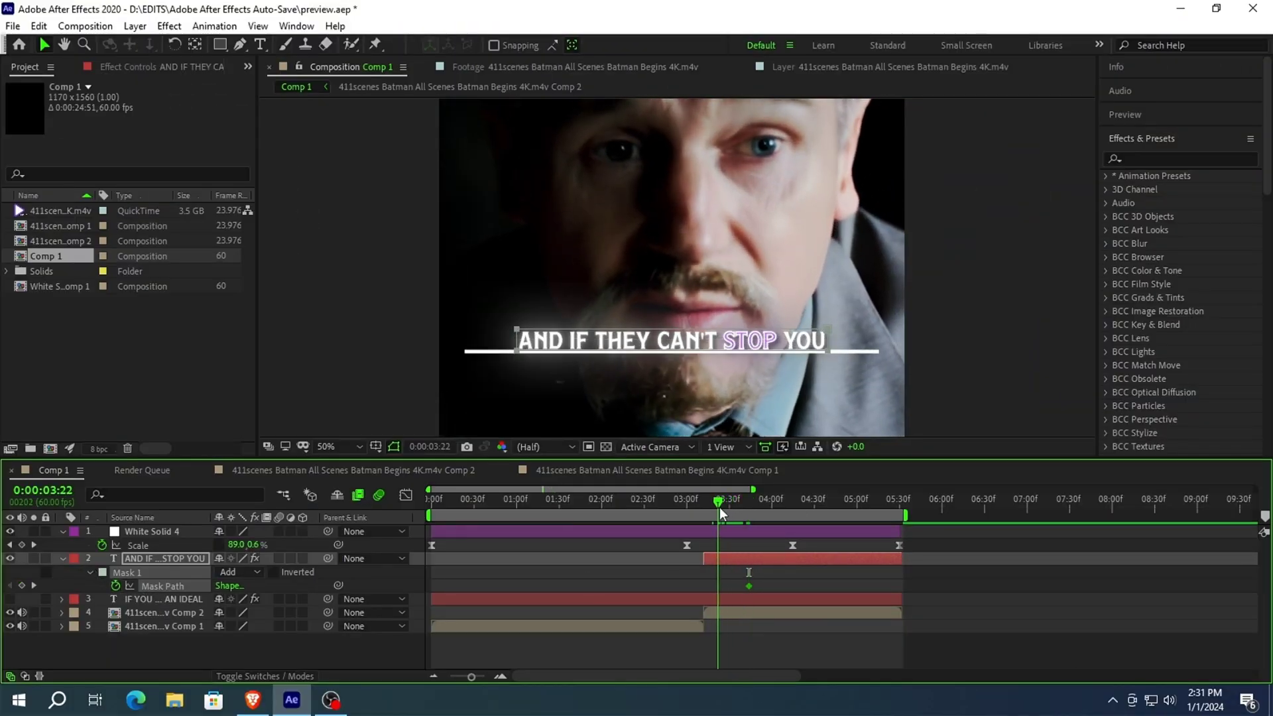
key(shift+Down)
key(shift+Down)
key(shift+Down)
key(shift+Down)
key(shift+Down)
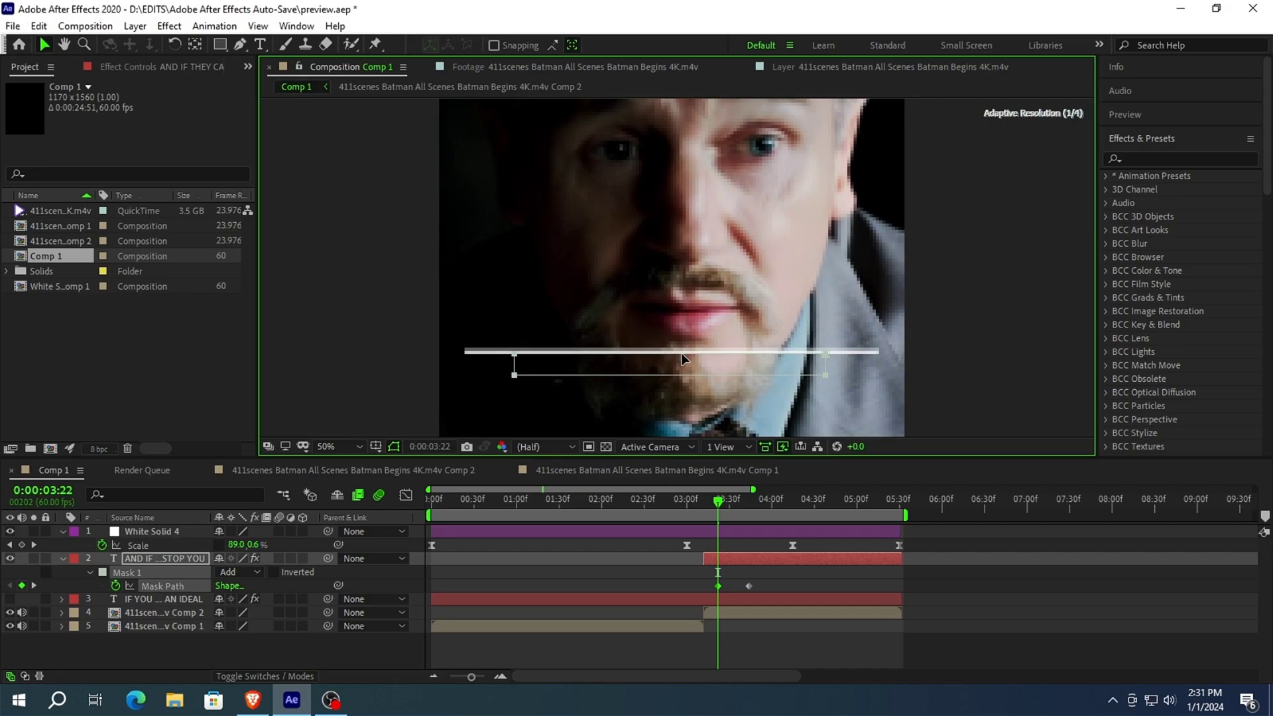
- Apply Easy Ease to the second subtitle's two mask path keyframes
drag(681, 589, 753, 583)
right_click(752, 586)
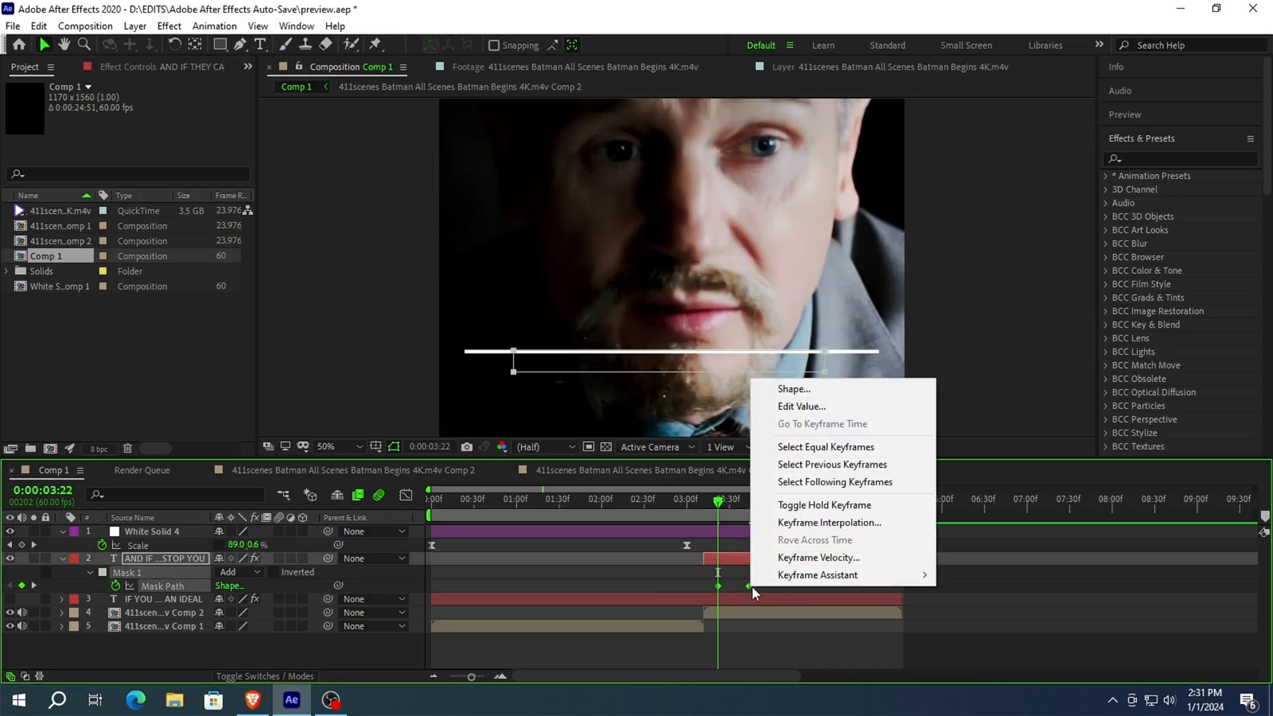
mouse_move(817, 575)
click(994, 504)
mouse_move(722, 505)
mouse_down()
mouse_move(751, 505)
mouse_move(727, 504)
mouse_up()
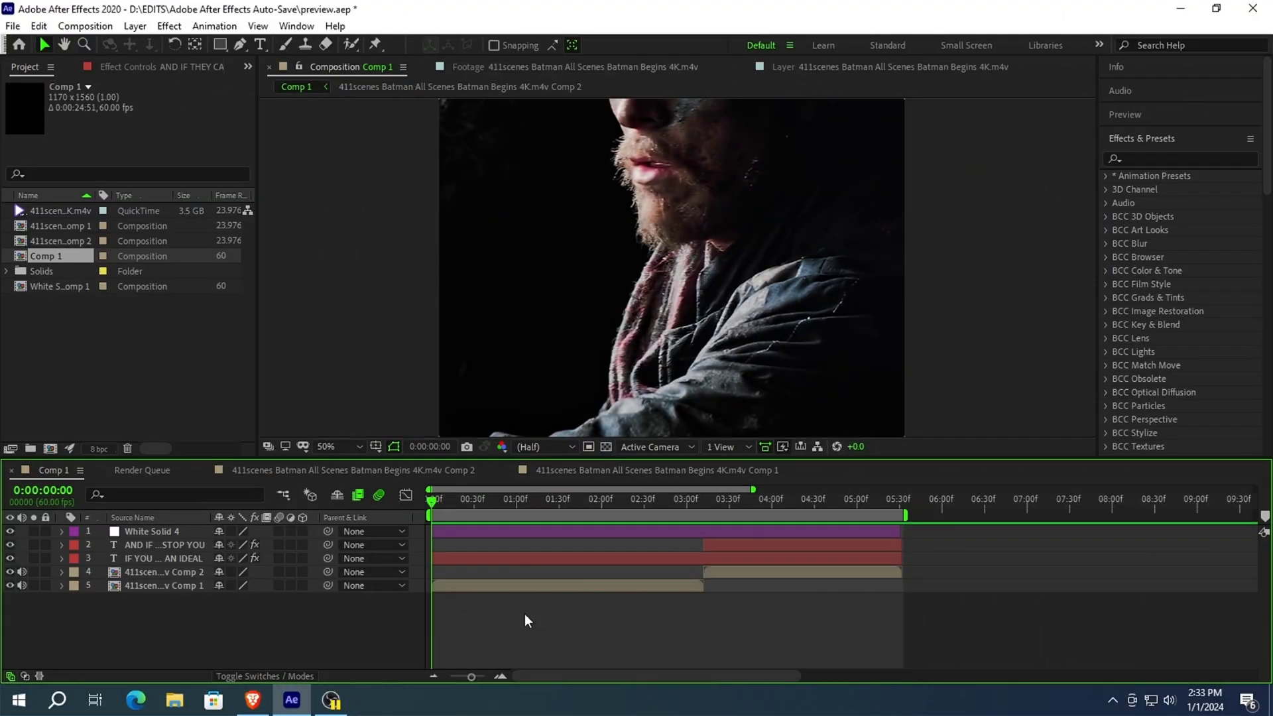
key(space)
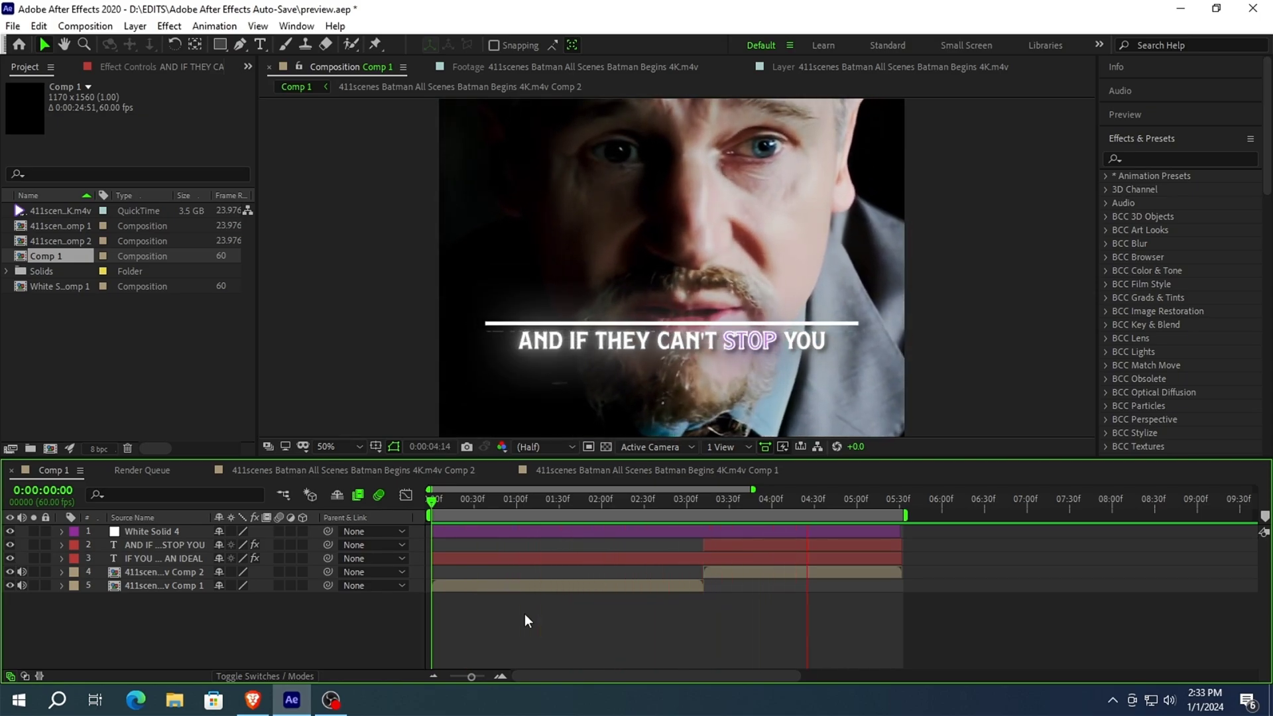
drag(806, 496, 778, 506)
- Precompose White Solid 4 into its own composition, moving all attributes
click(736, 530)
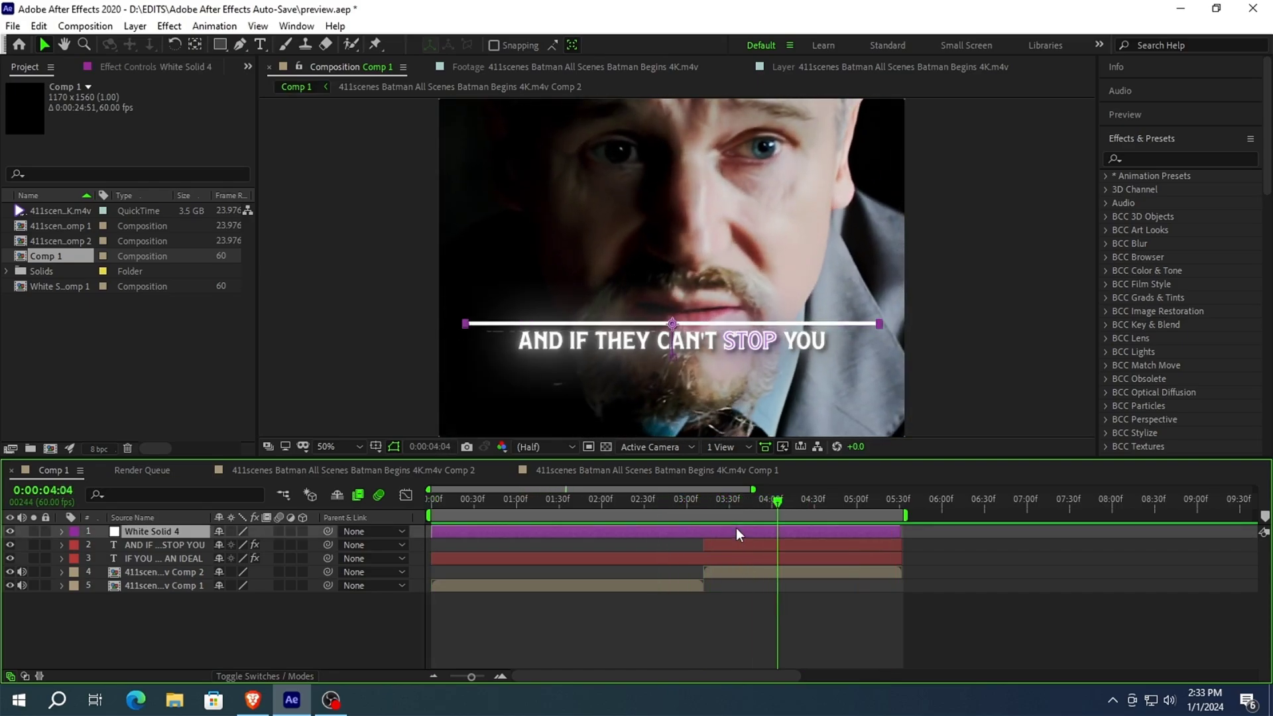
key(ctrl+shift+c)
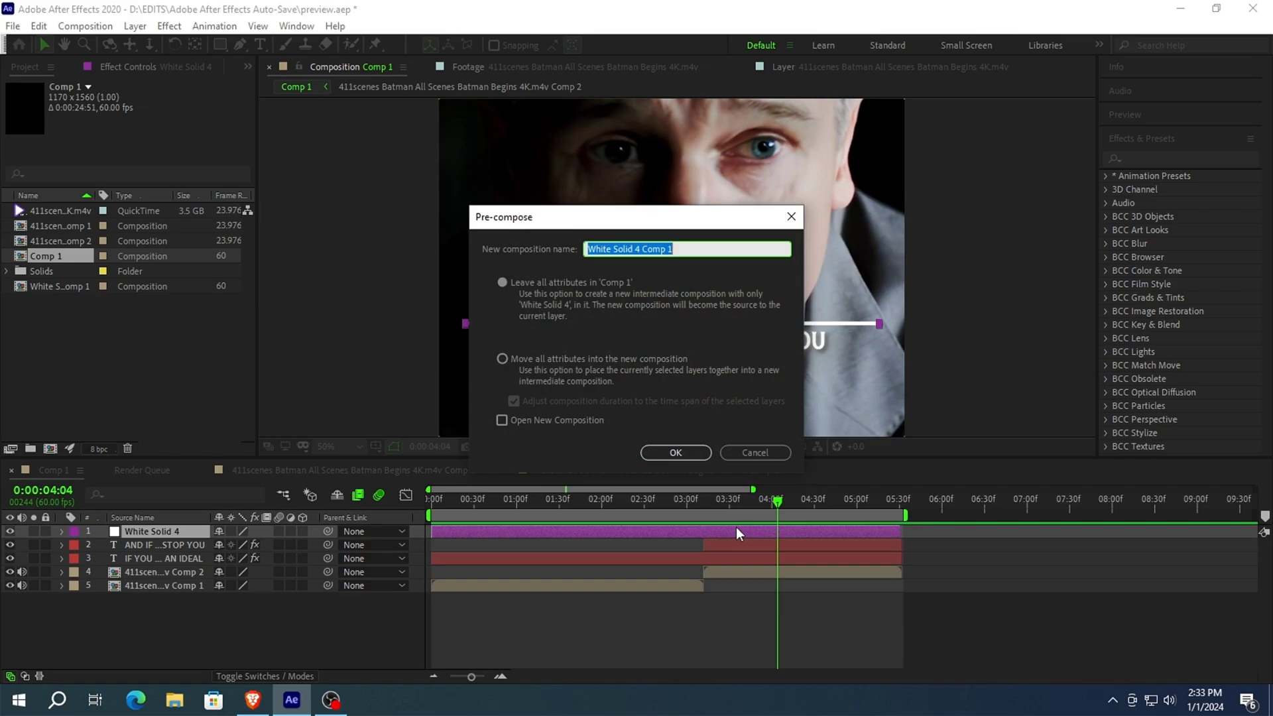
click(515, 358)
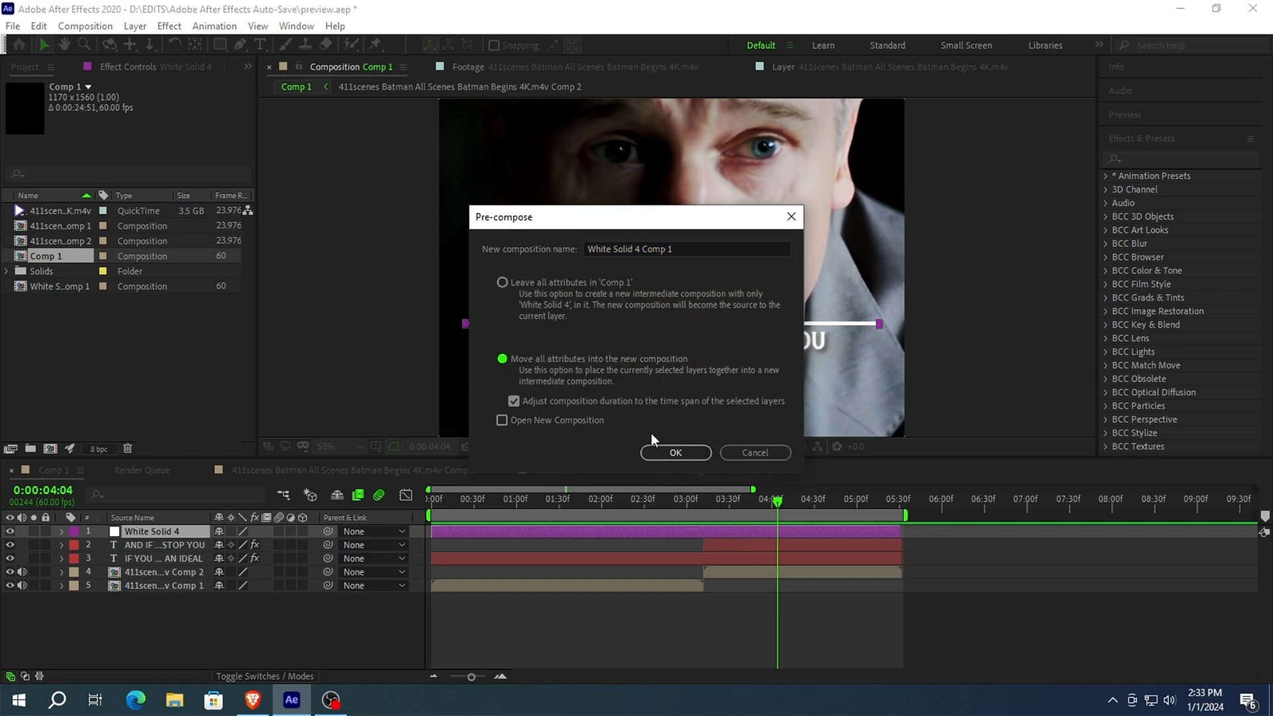
click(675, 451)
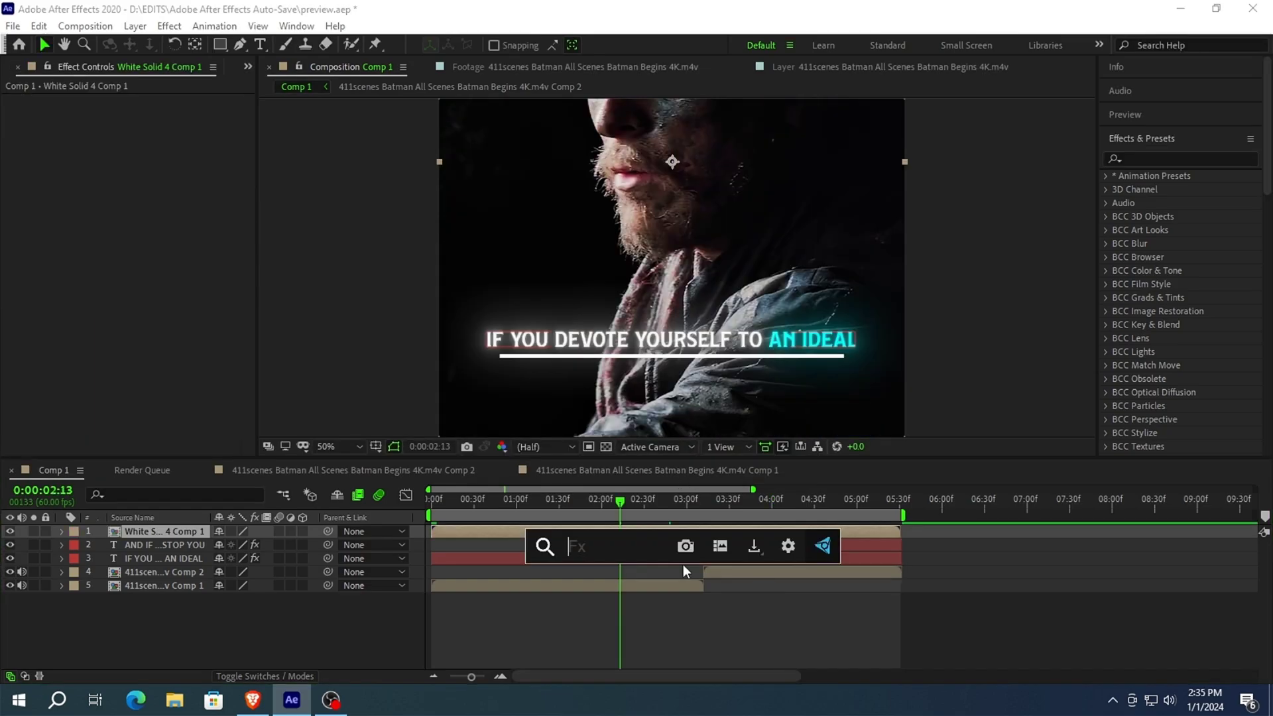
- Apply Deep Glow to the nested white line and preview the result
text(deep)
click(606, 528)
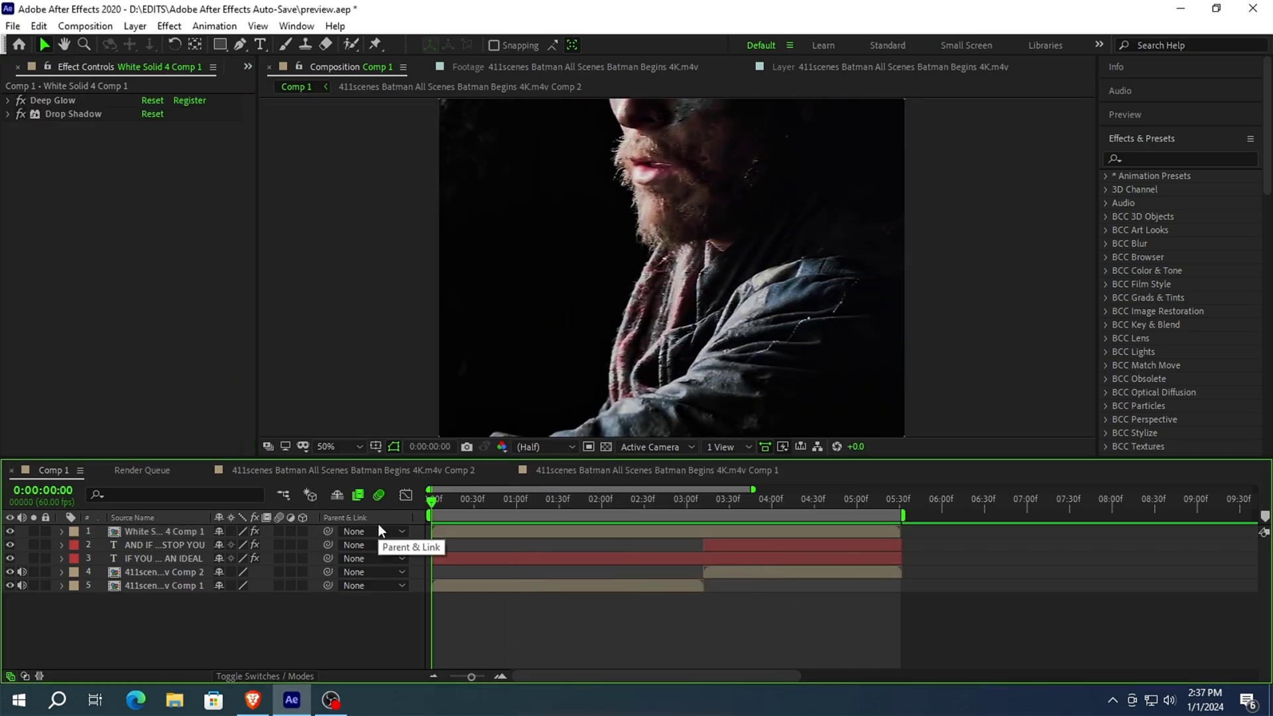
key(space)
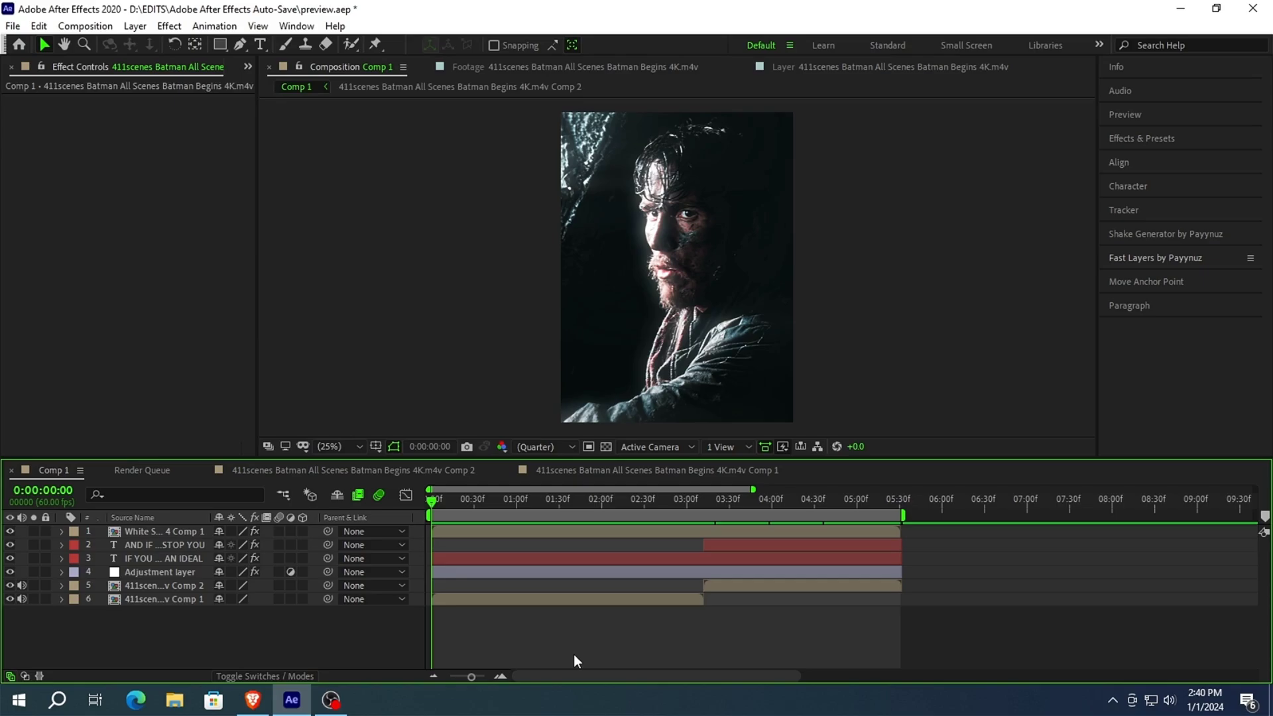
key(space)
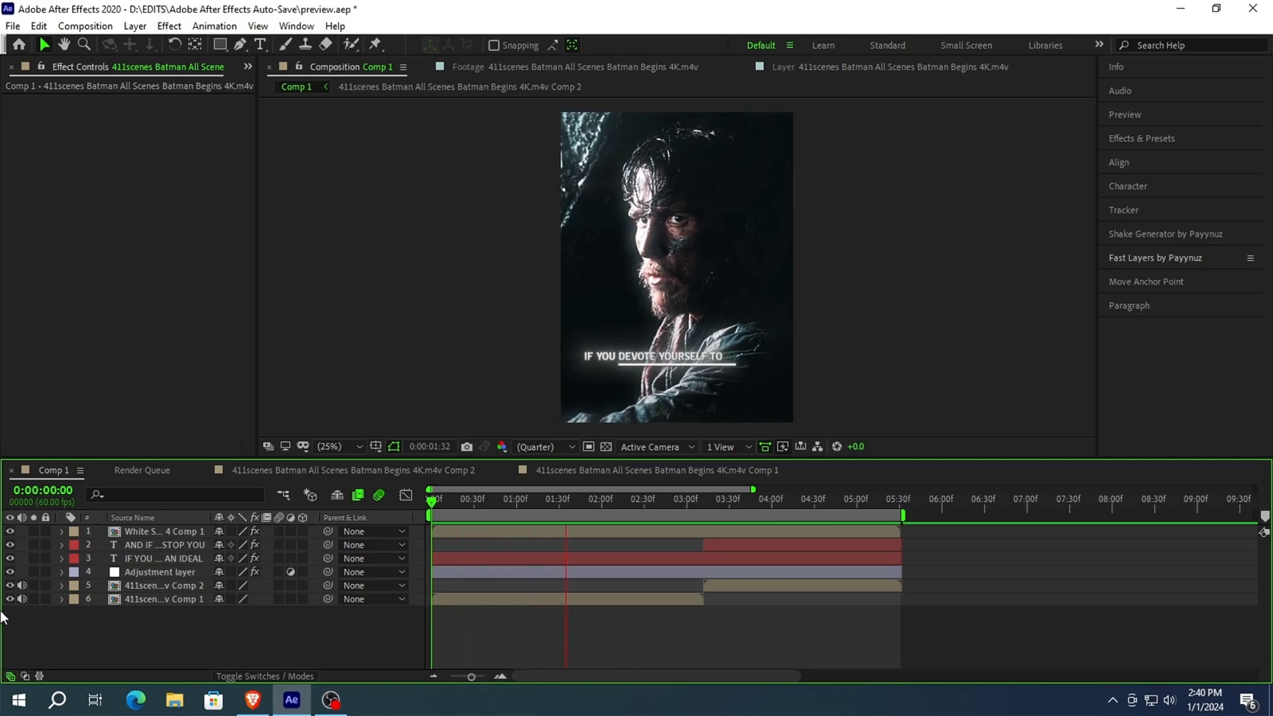
key(space)
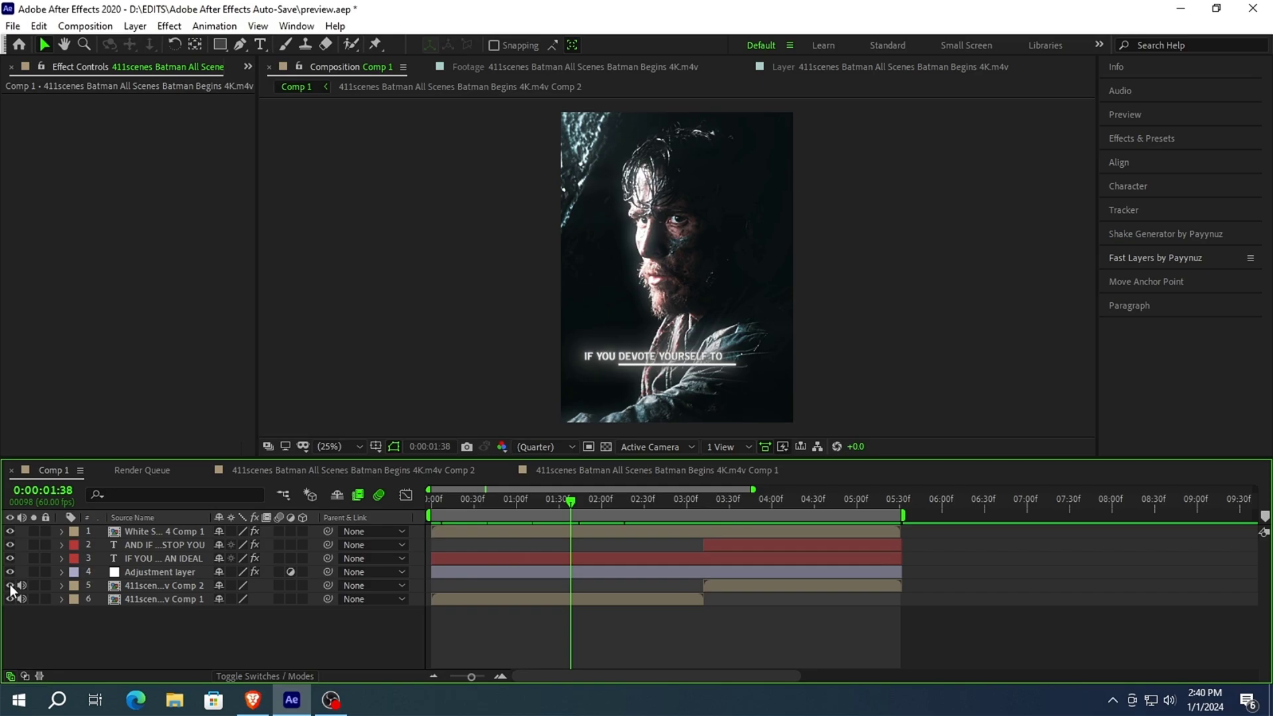
click(9, 573)
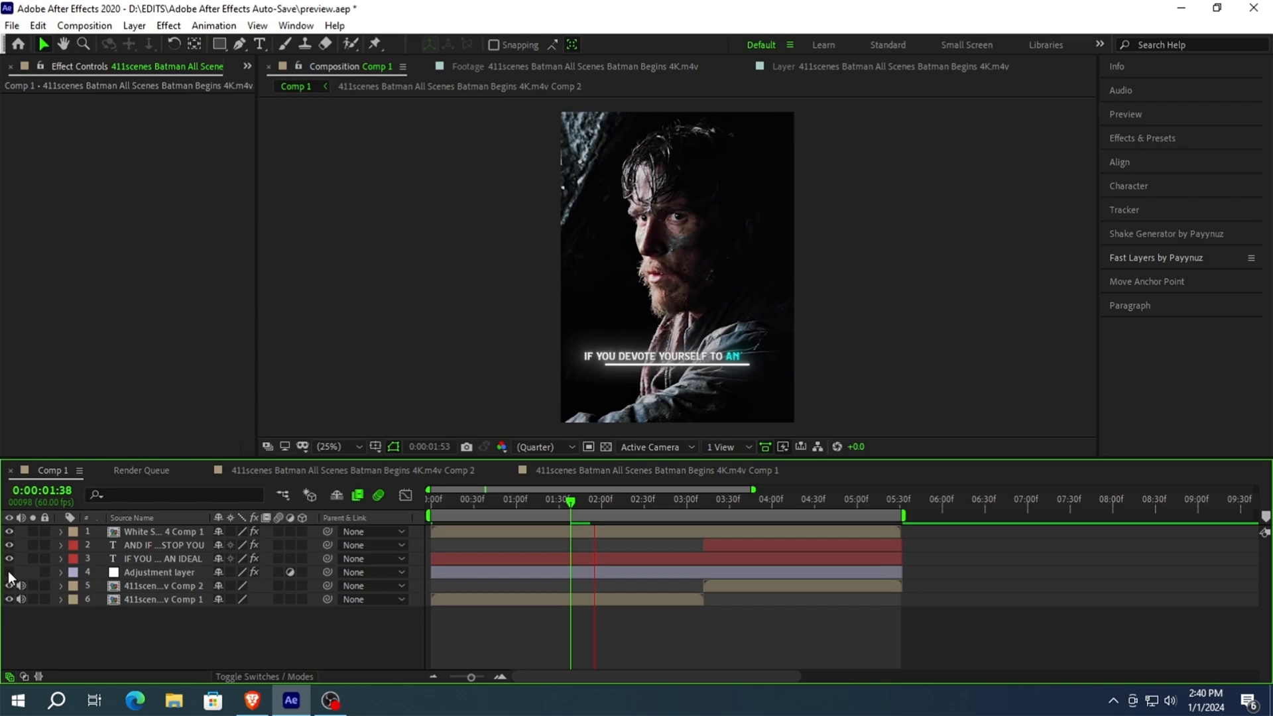
key(space)
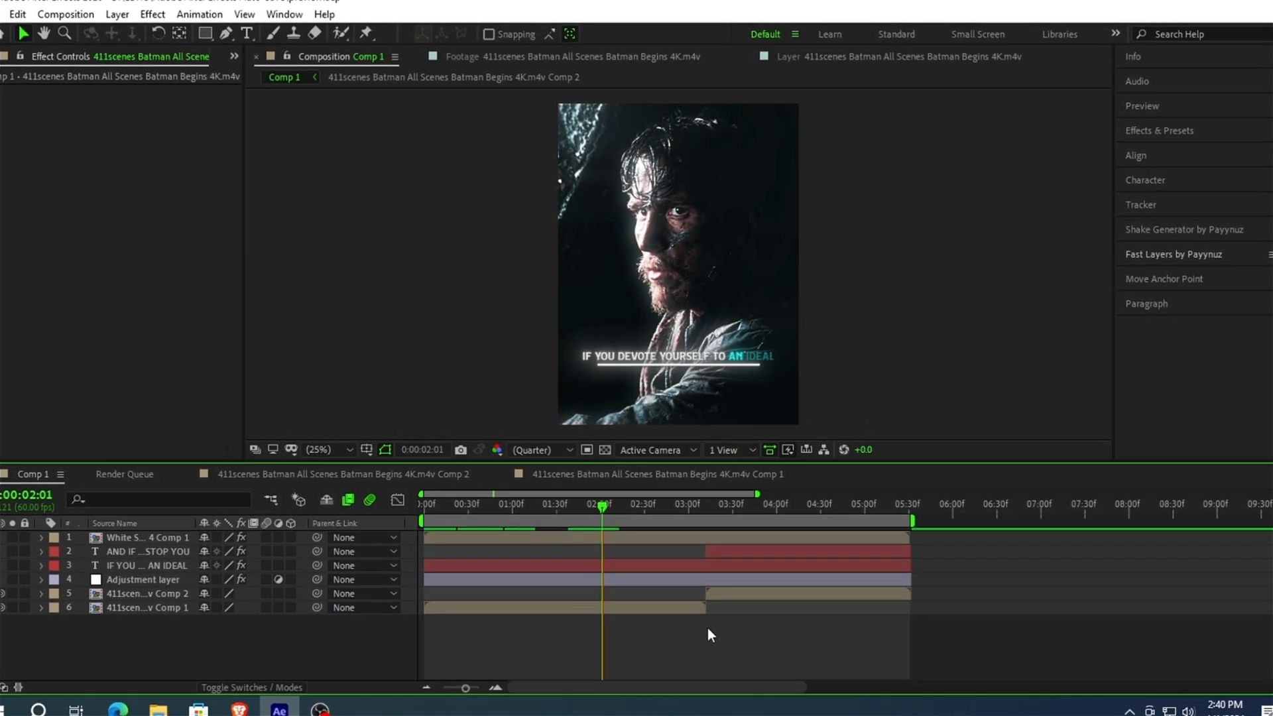